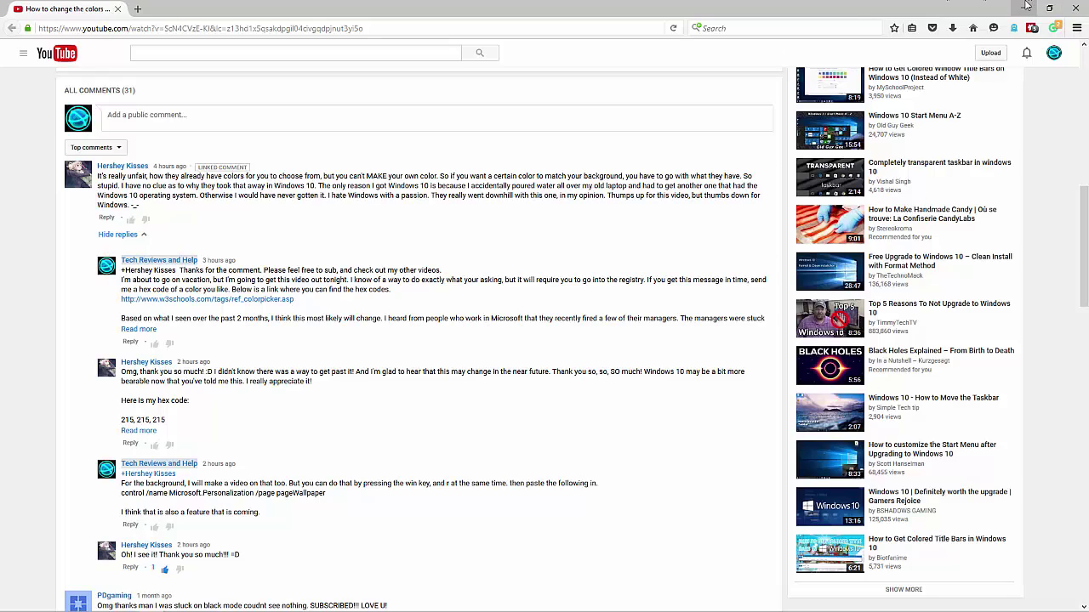
# Step: Minimize the browser and bring up the TRH share folder in File Explorer
pyautogui.click(1073, 7)
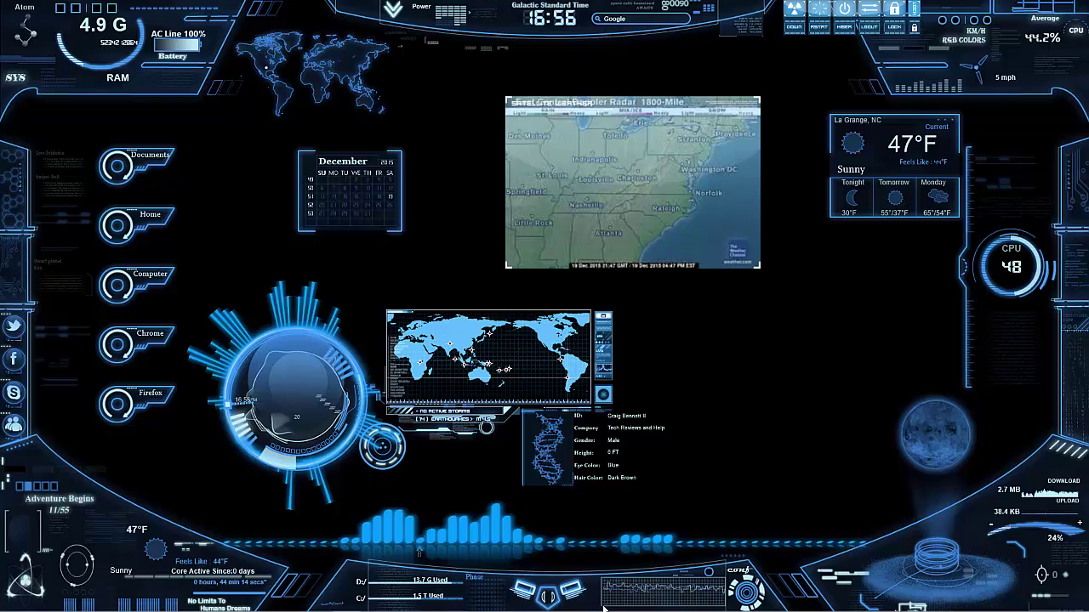
pyautogui.moveTo(611, 609)
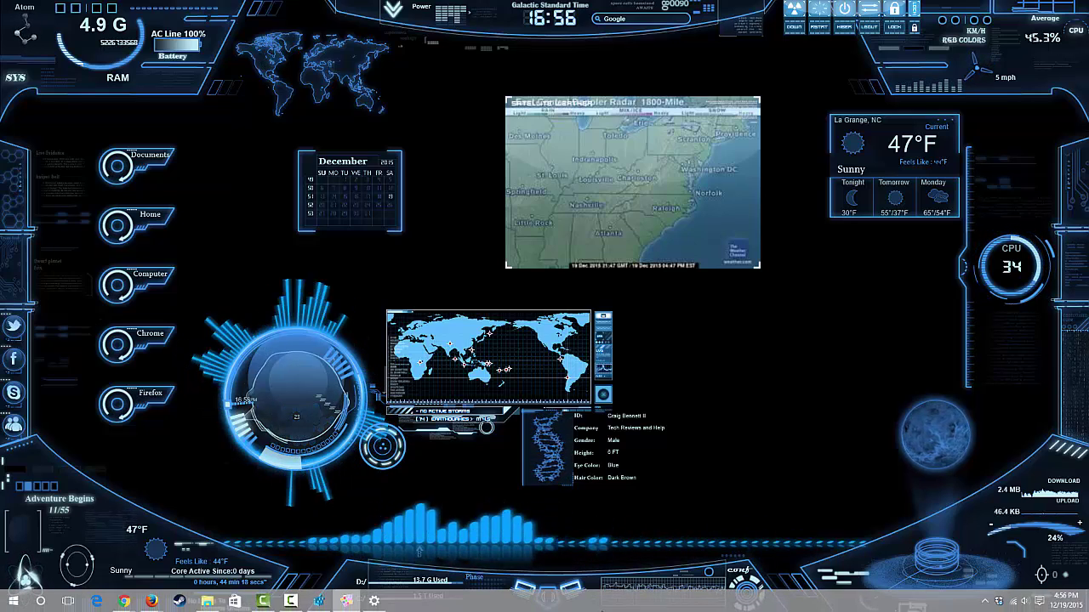
pyautogui.click(207, 600)
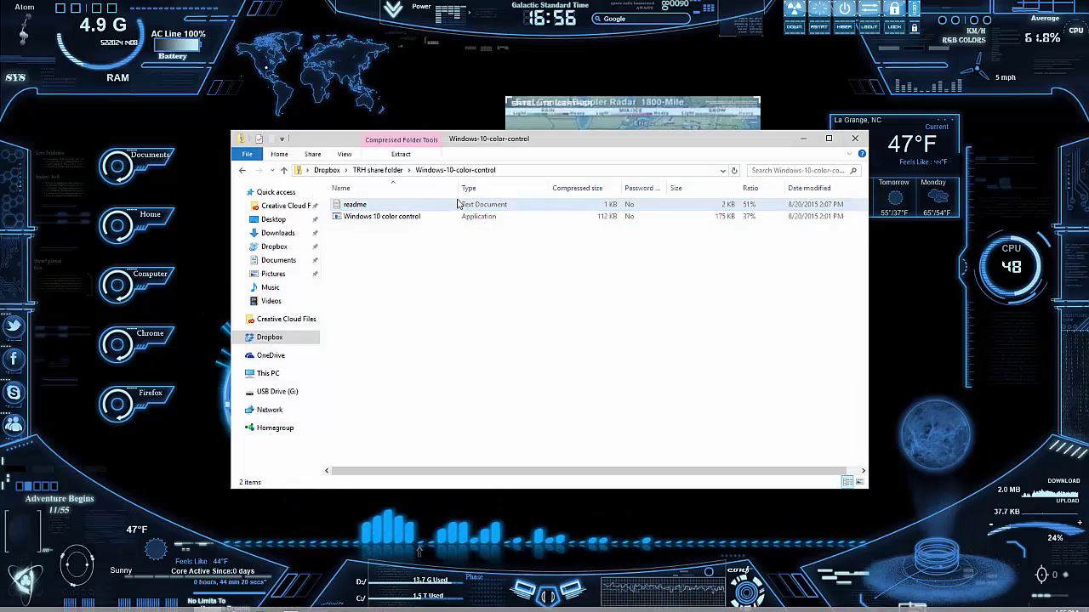
pyautogui.hotkey('alt', 'Up')
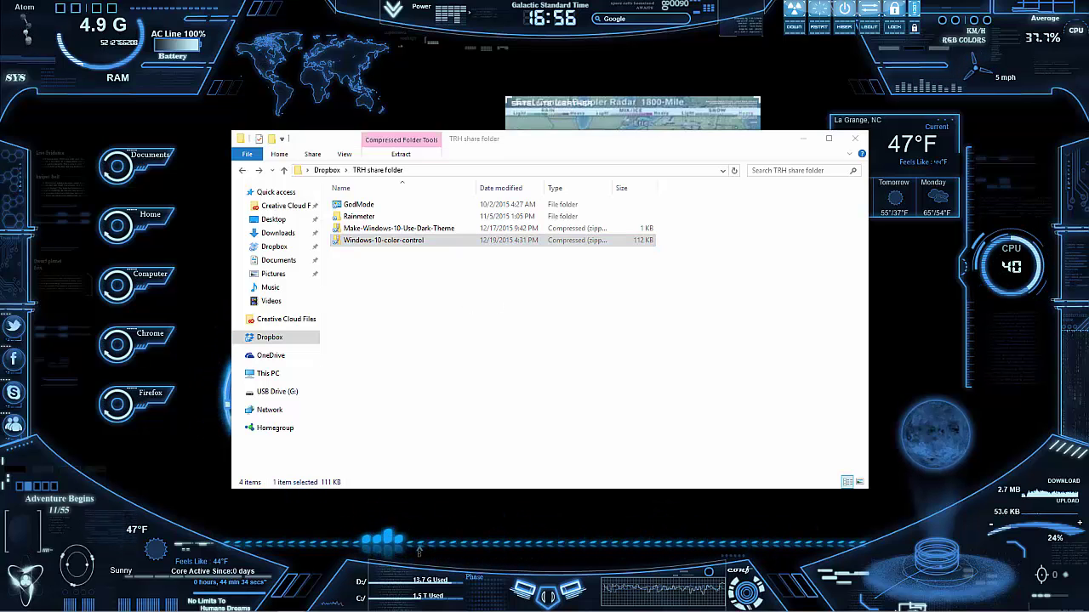
pyautogui.click(489, 267)
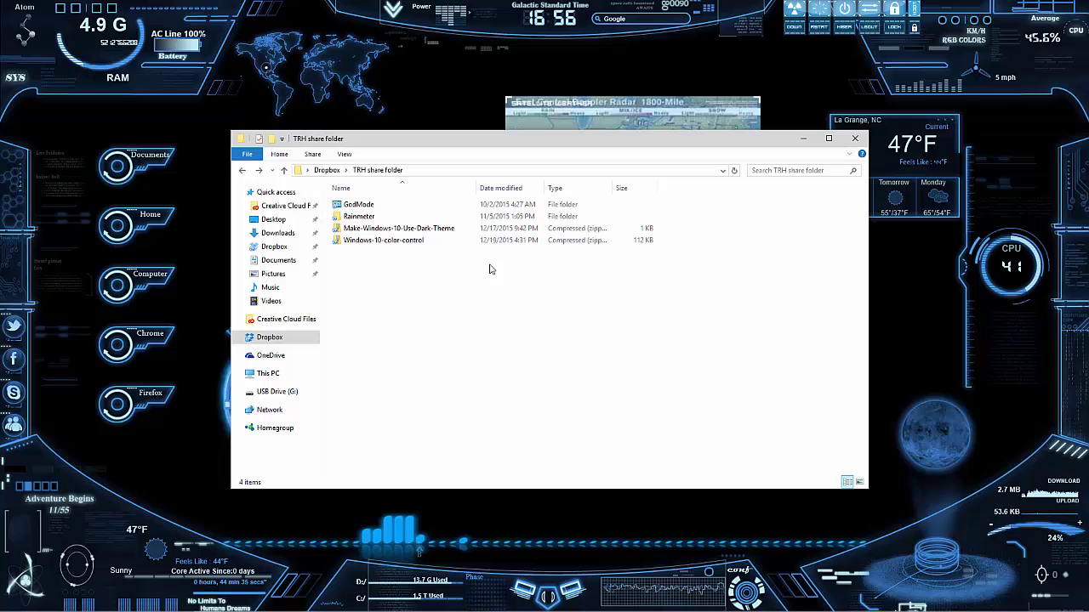
# Step: Run the Windows 10 color control application from the Windows-10-color-control archive and minimize File Explorer
pyautogui.doubleClick(404, 242)
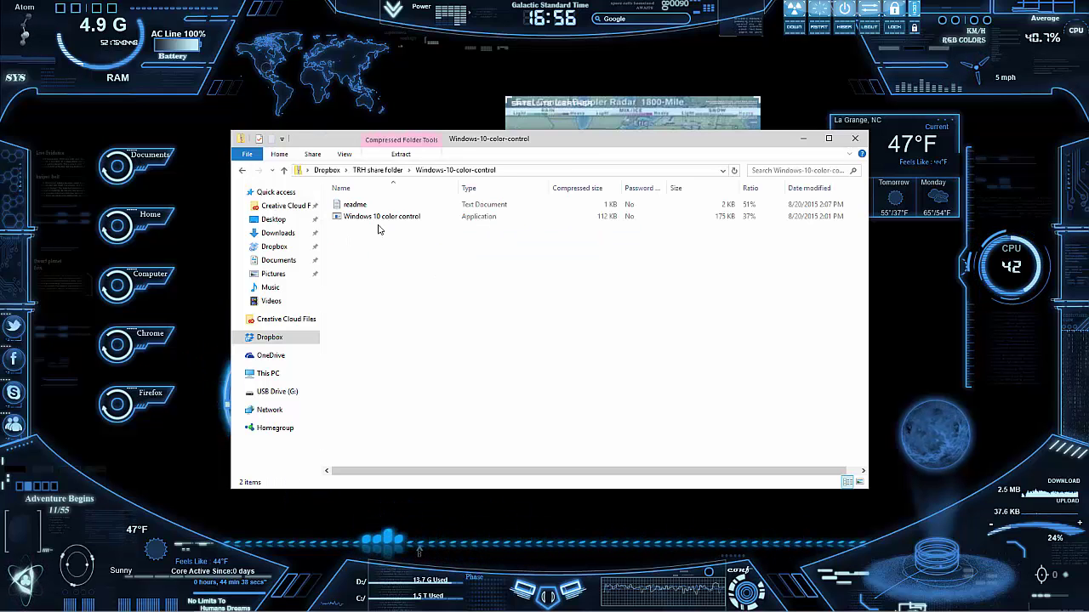
pyautogui.doubleClick(390, 218)
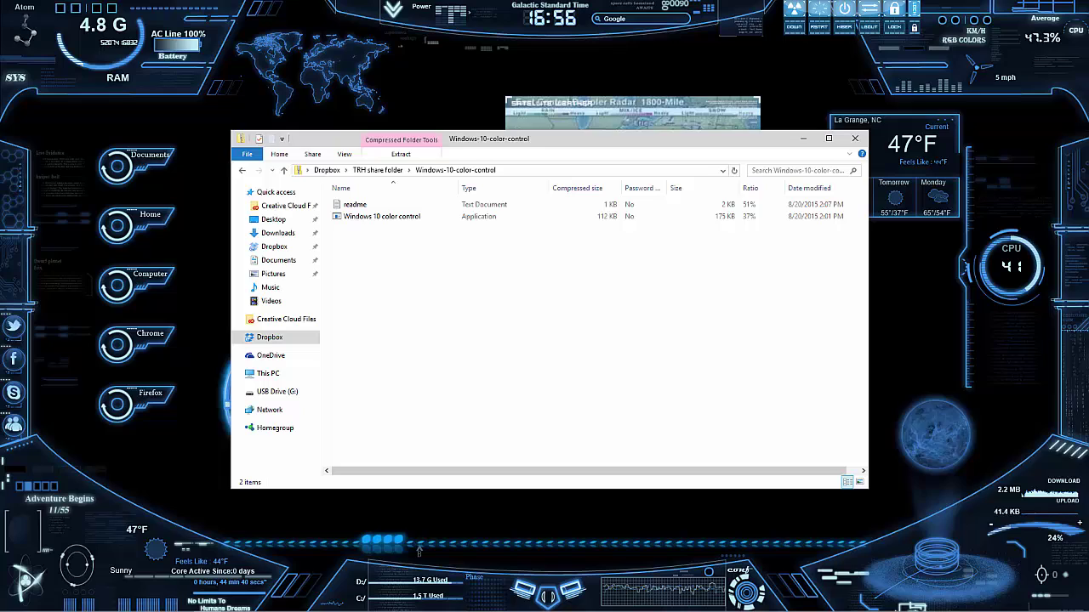
pyautogui.click(802, 139)
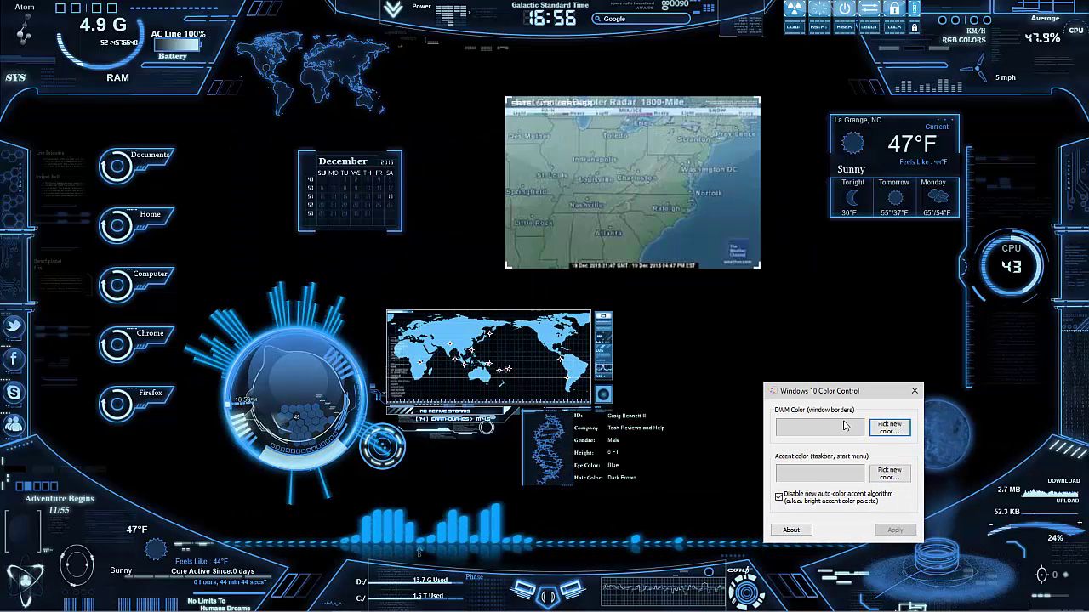
# Step: View the color picker for the DWM window borders, close it, and move the Color Control window to mid-screen
pyautogui.click(889, 428)
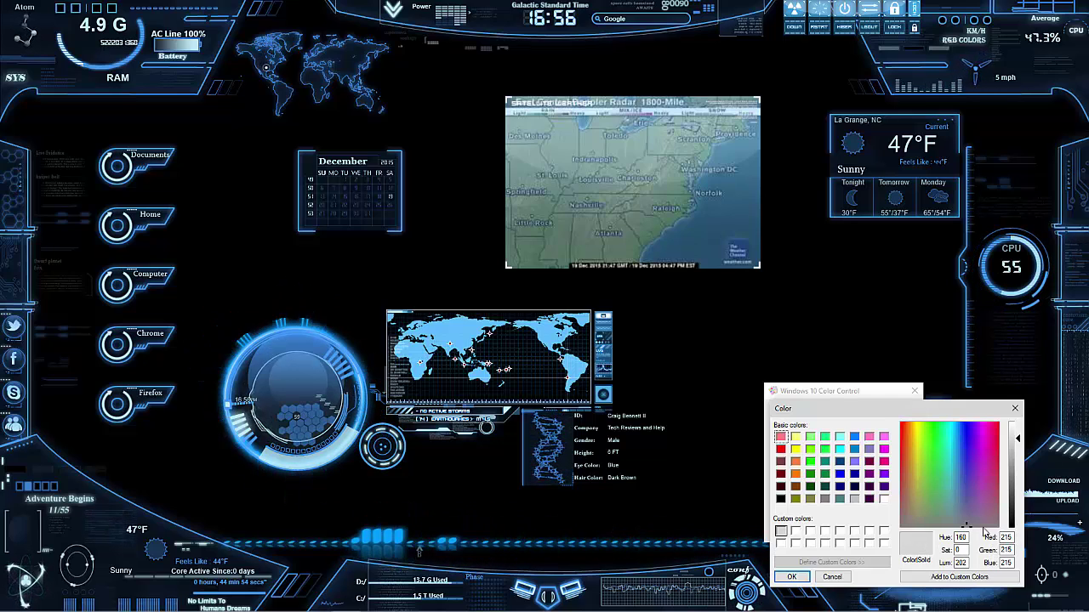
pyautogui.moveTo(914, 412); pyautogui.dragTo(609, 245)
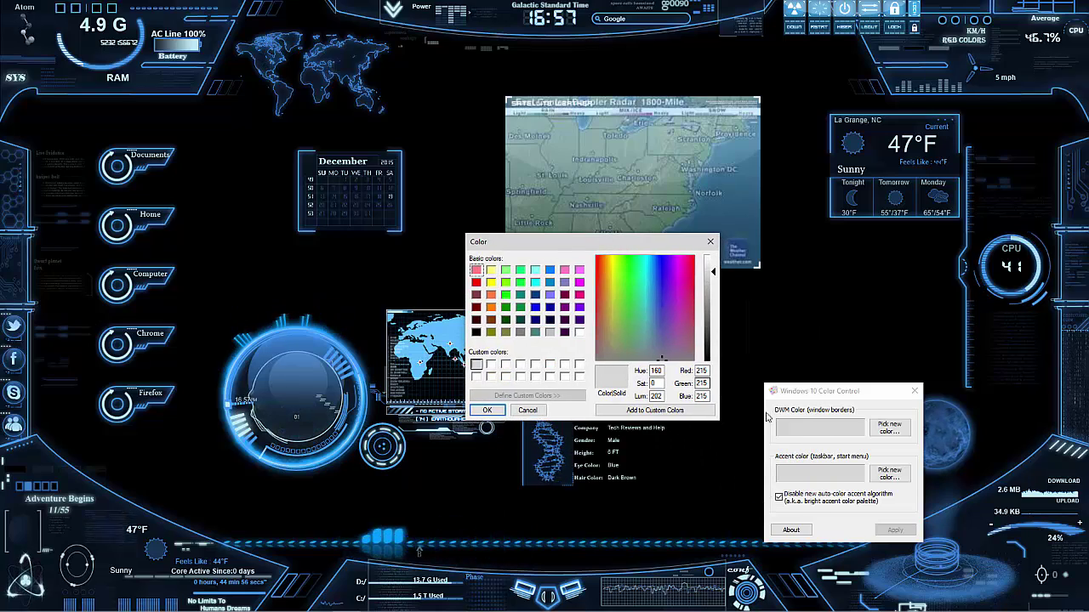
pyautogui.click(711, 242)
pyautogui.moveTo(799, 391); pyautogui.dragTo(587, 253)
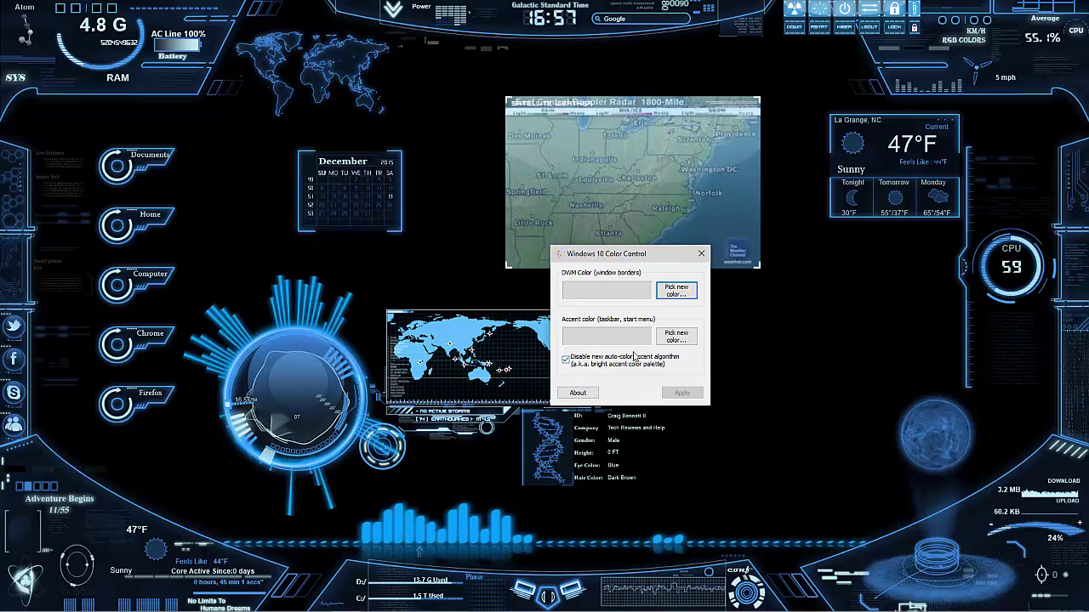
# Step: Review the YouTube comment with the requested color code and check the Start menu's current color
pyautogui.moveTo(435, 609)
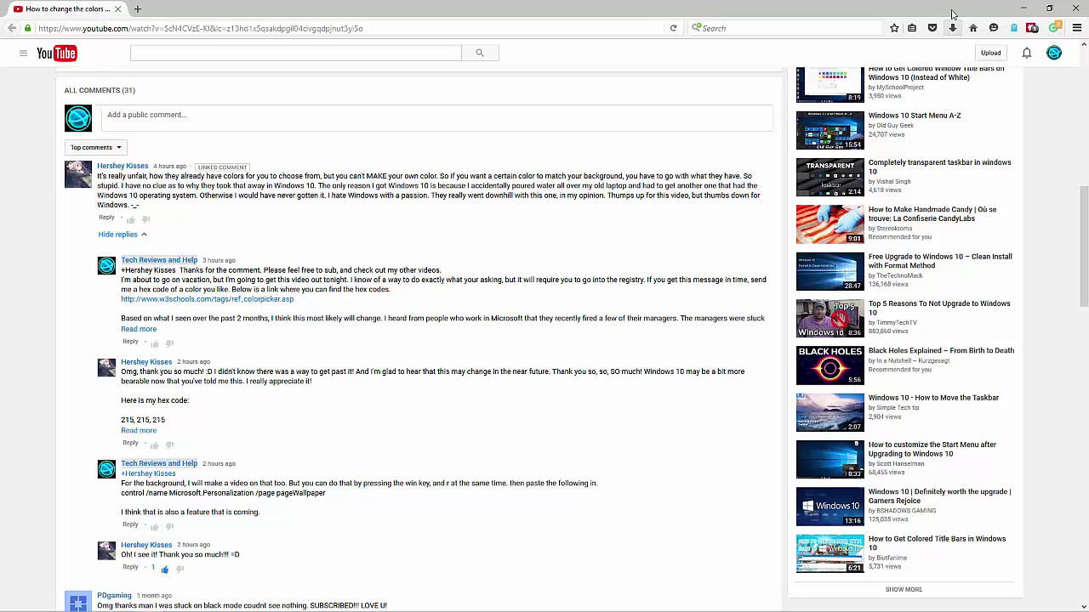
pyautogui.click(1023, 8)
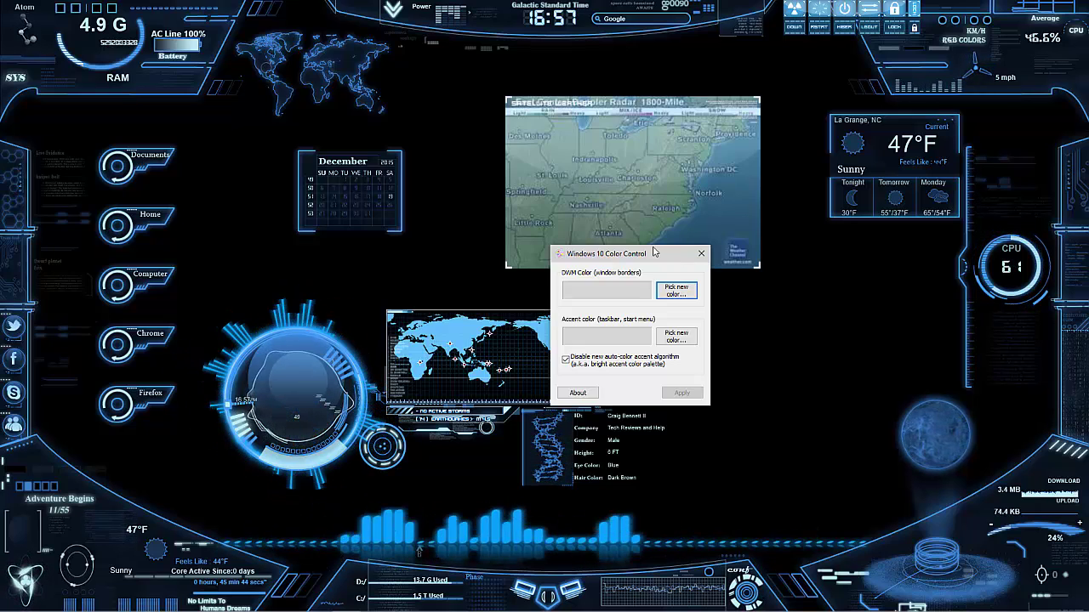
pyautogui.moveTo(653, 255); pyautogui.dragTo(639, 270)
pyautogui.click(13, 601)
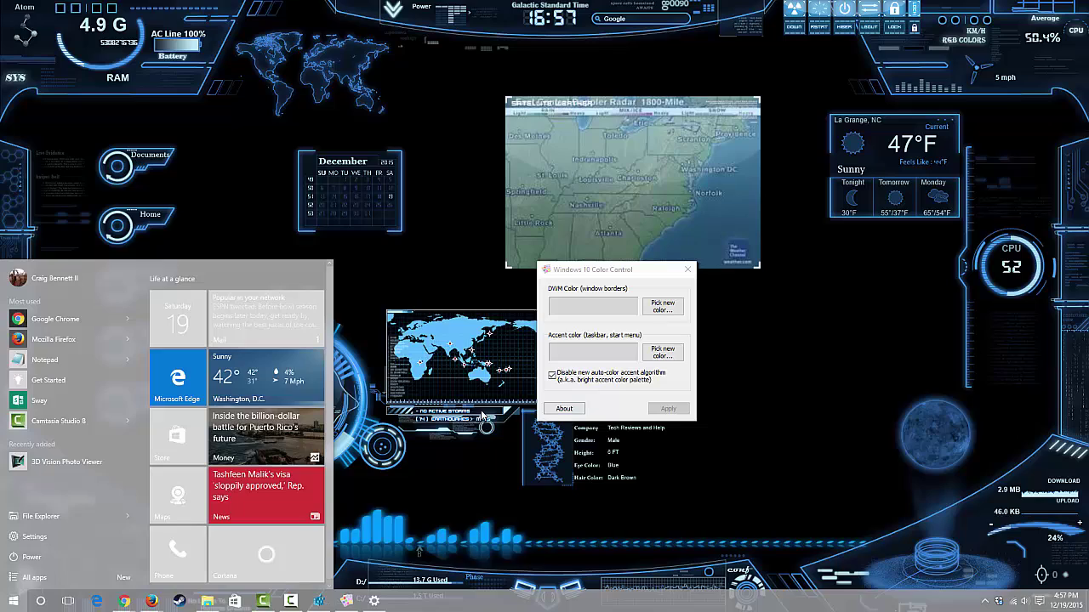
pyautogui.click(608, 401)
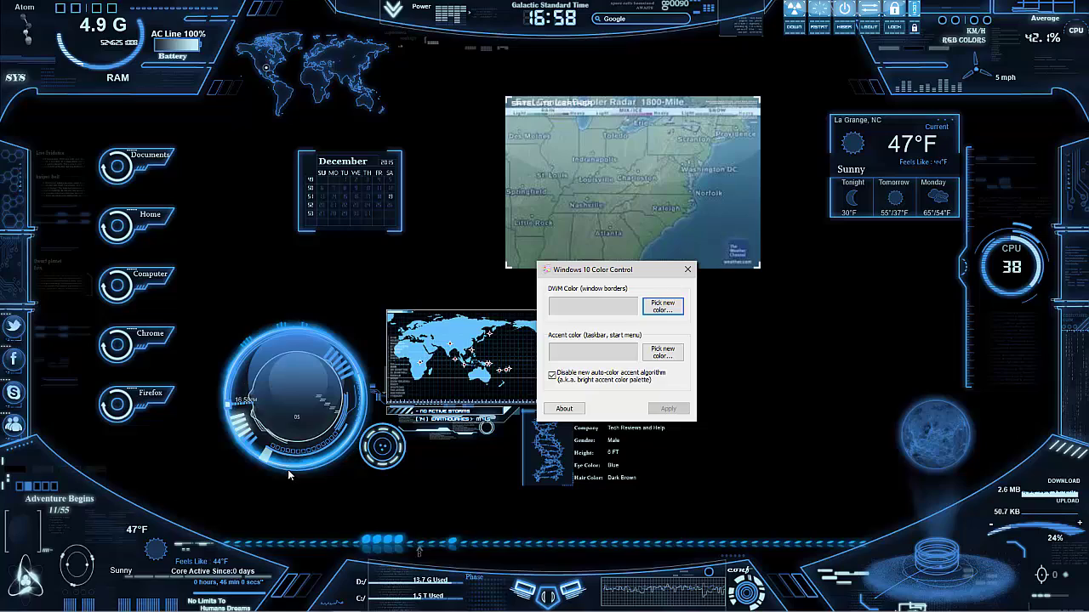
# Step: Search for regedit and bring the Registry Editor to the front
pyautogui.click(5, 605)
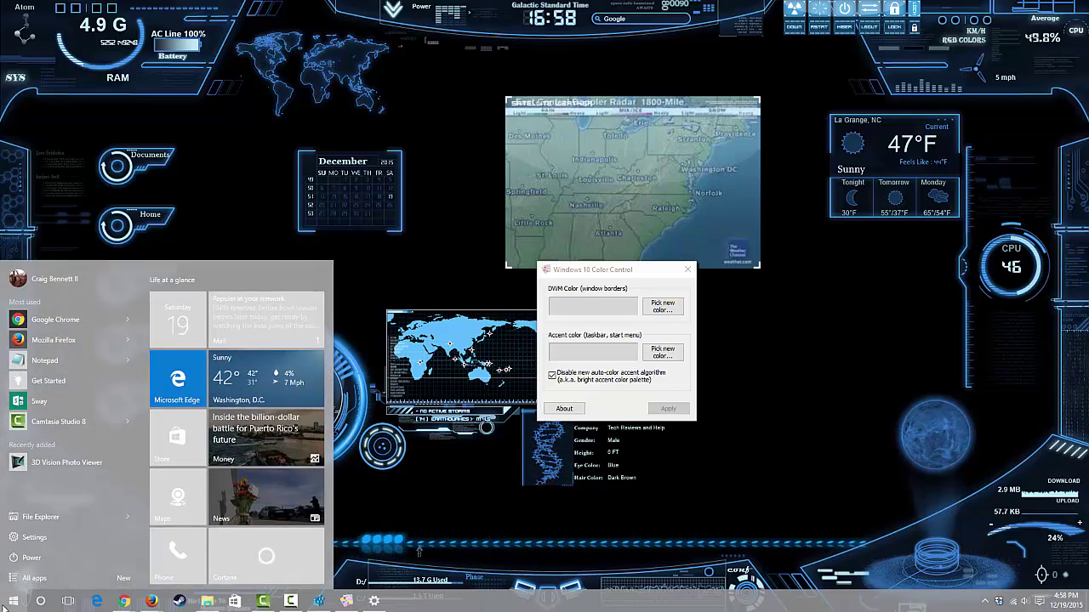
pyautogui.write('re')
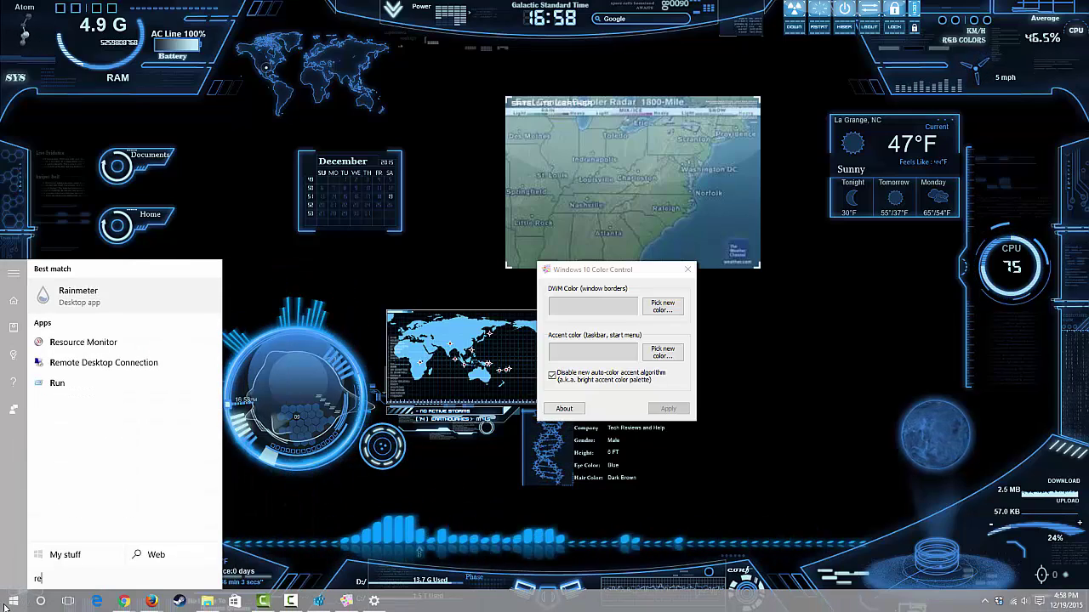
pyautogui.write('gedi')
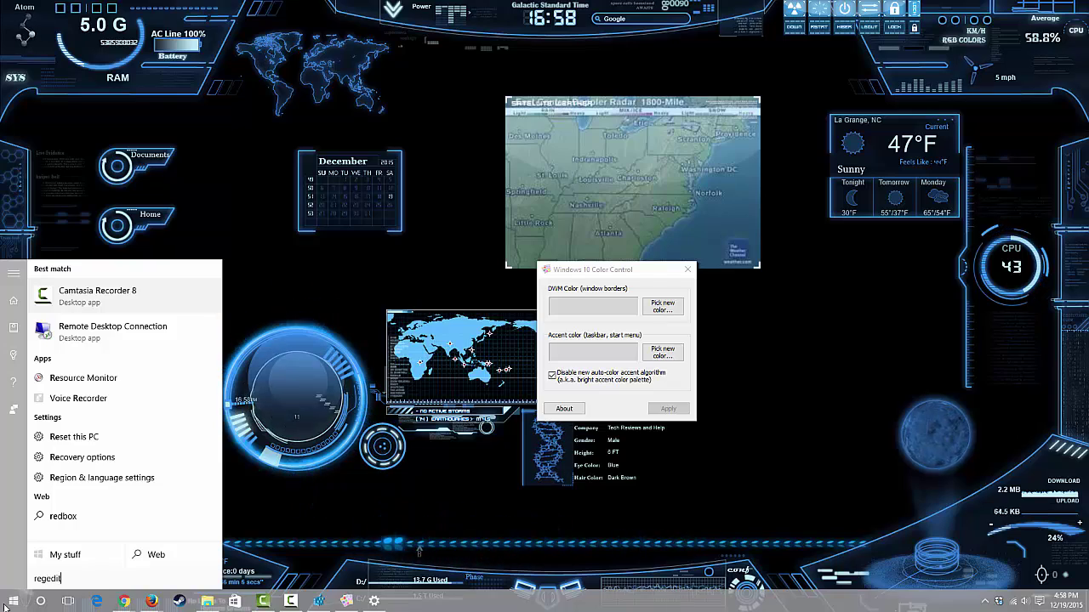
pyautogui.write('t')
pyautogui.click(72, 292)
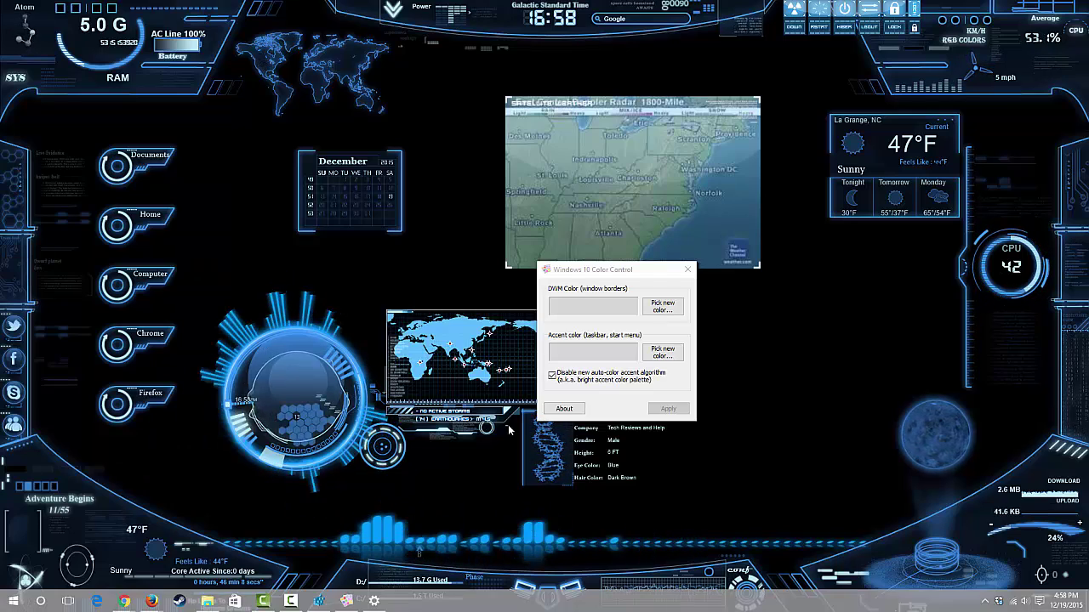
pyautogui.click(322, 601)
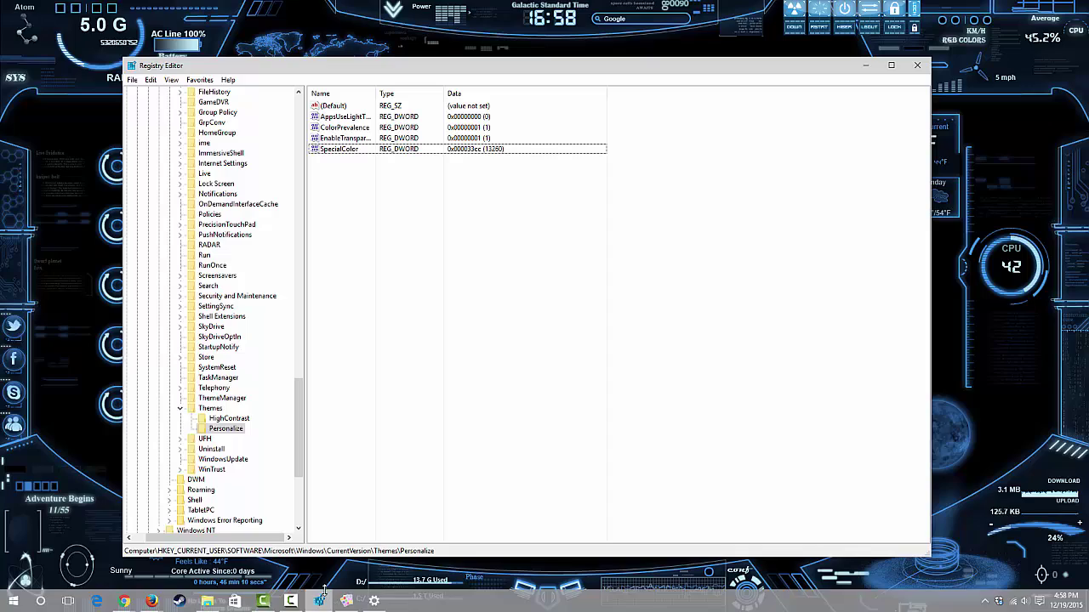
# Step: Locate the Themes key under HKEY_CURRENT_USER\SOFTWARE\Microsoft\Windows\CurrentVersion in the registry tree
pyautogui.moveTo(298, 436); pyautogui.dragTo(299, 135)
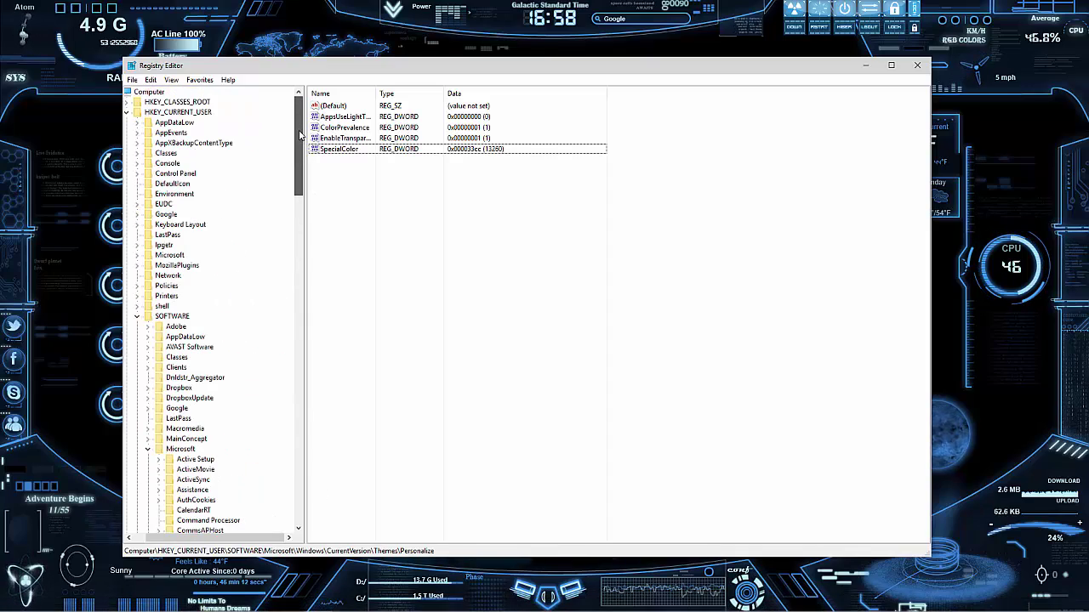
pyautogui.moveTo(328, 70); pyautogui.dragTo(376, 44)
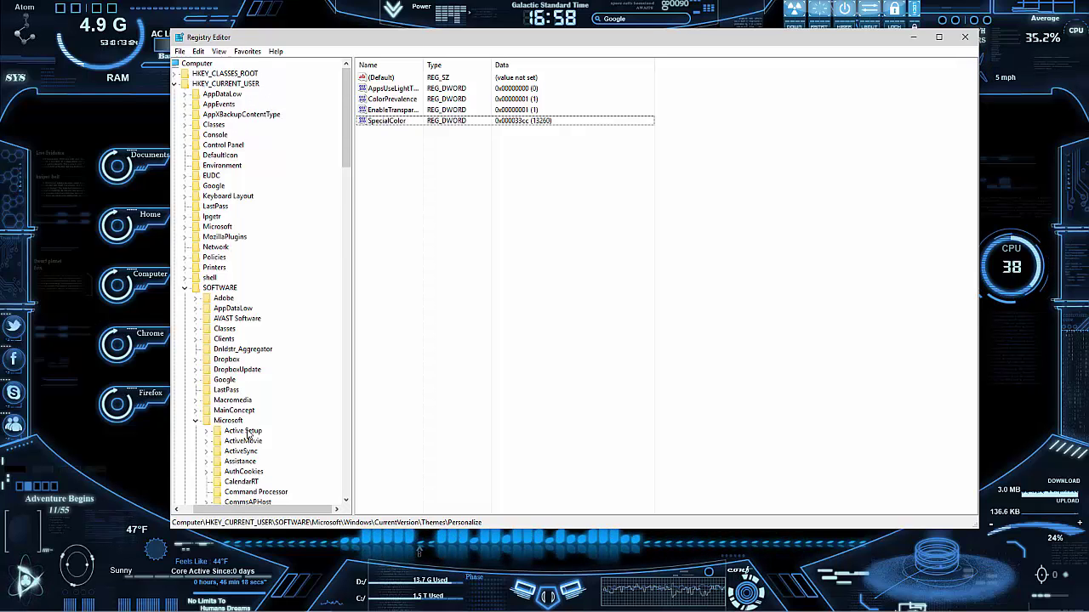
pyautogui.scroll(-14, 251, 421)
pyautogui.scroll(-9, 252, 423)
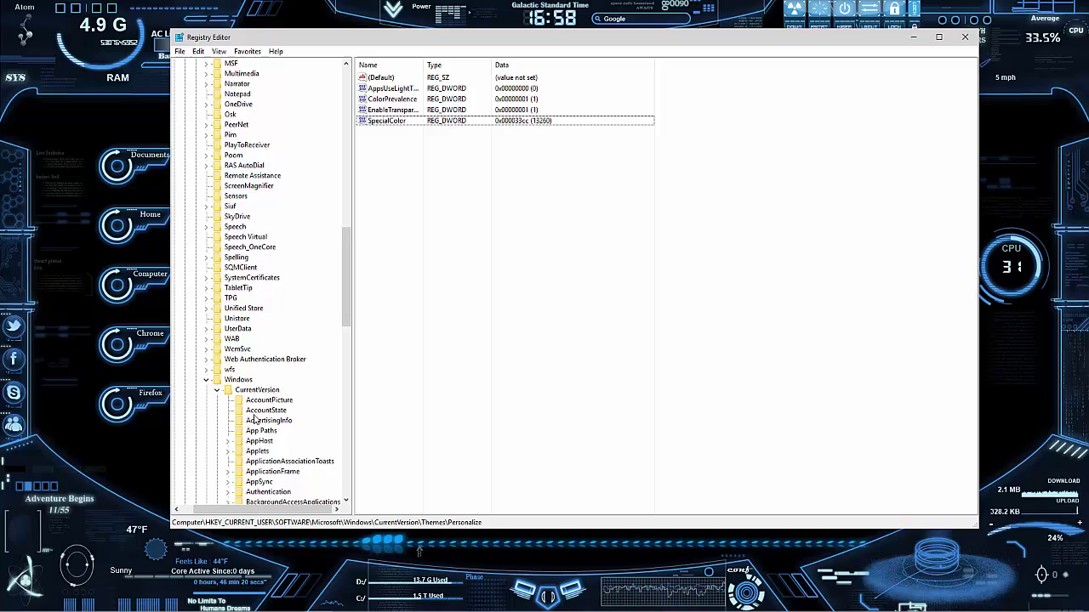
pyautogui.scroll(-16, 258, 400)
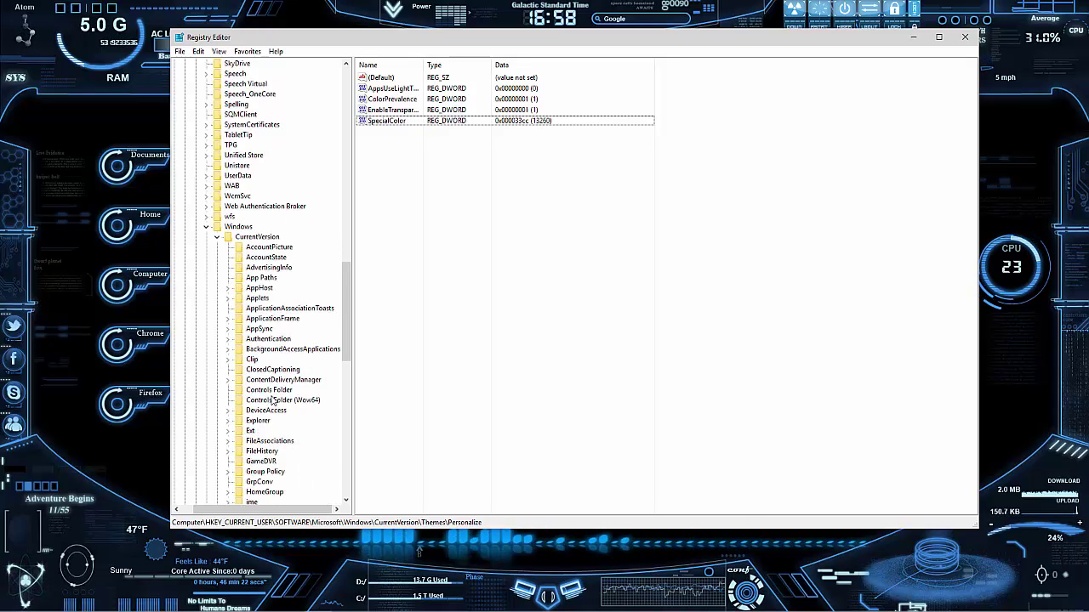
pyautogui.scroll(-4, 272, 403)
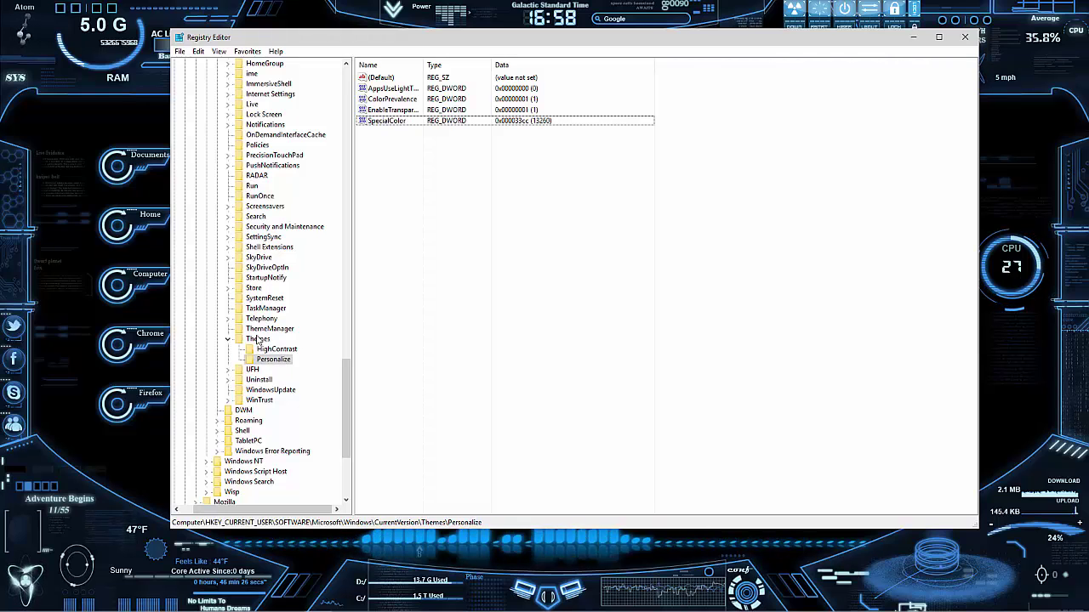
# Step: Show the option for creating a new key under Themes and dismiss it
pyautogui.rightClick(258, 339)
pyautogui.moveTo(377, 356)
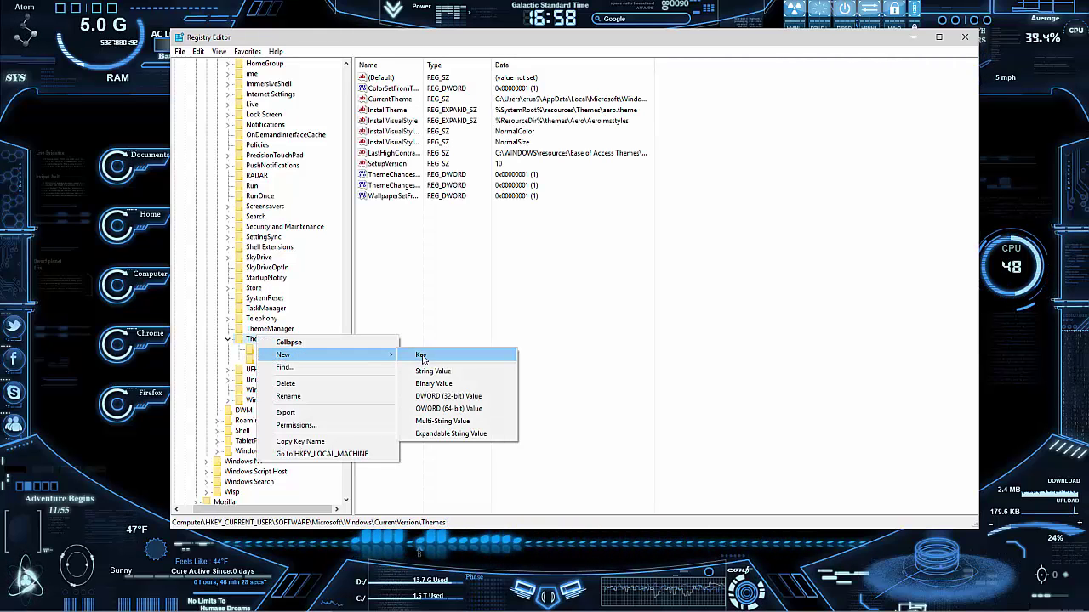
pyautogui.click(467, 316)
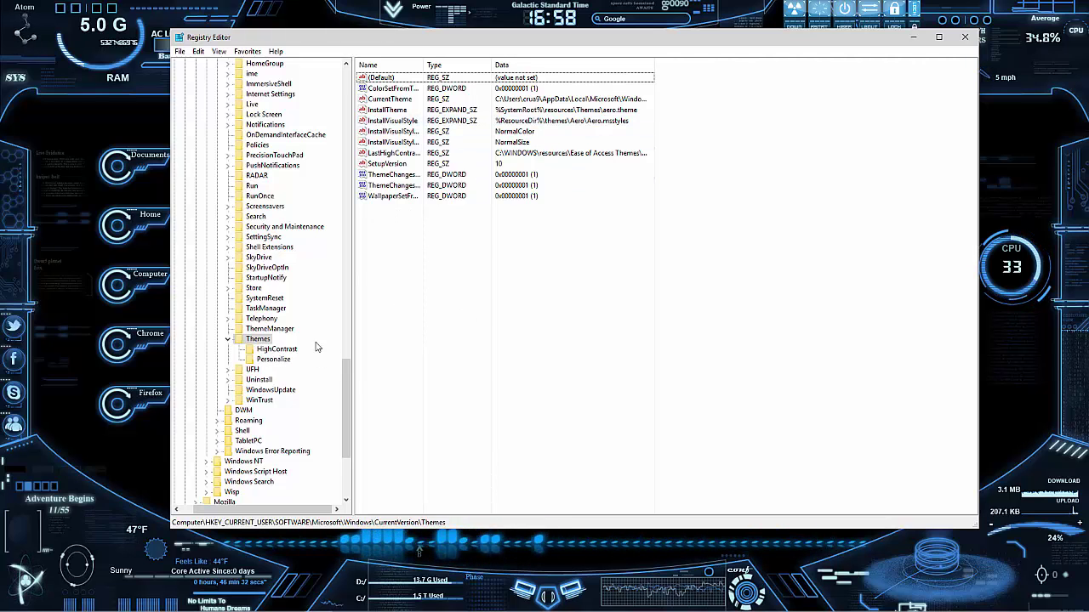
# Step: Open the Personalize key under Themes and select its SpecialColor value
pyautogui.click(269, 351)
pyautogui.click(273, 359)
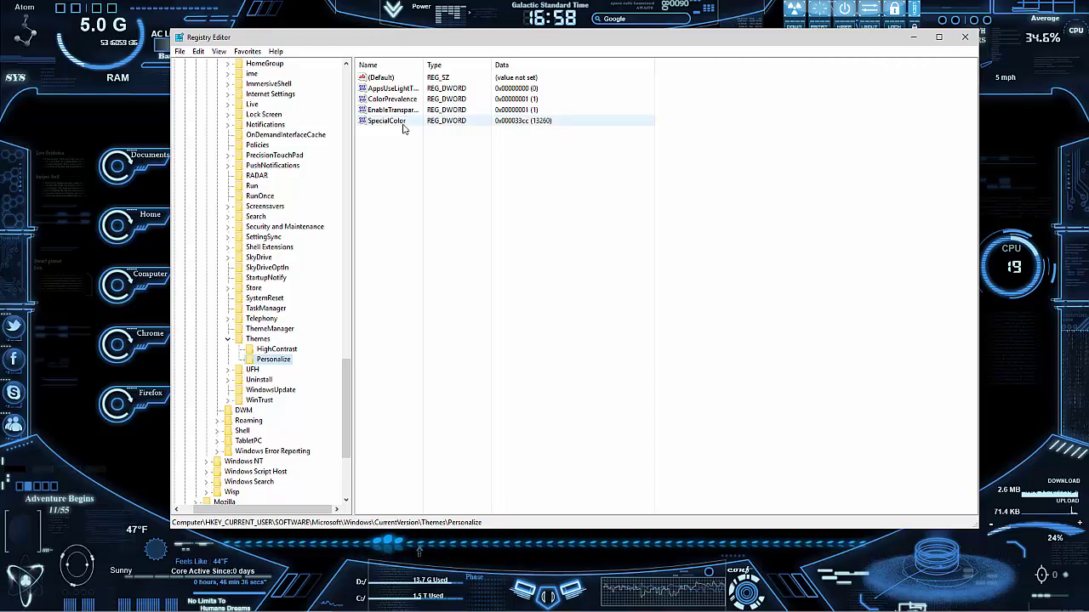
pyautogui.click(375, 124)
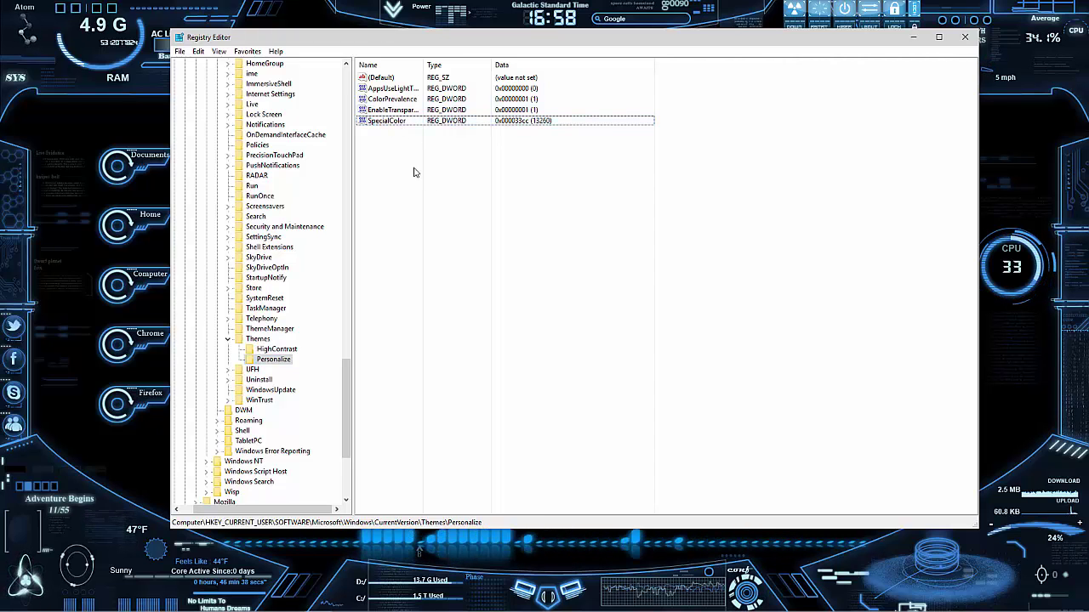
# Step: Show the option for adding a DWORD (32-bit) value to the Personalize key and dismiss it
pyautogui.rightClick(415, 169)
pyautogui.moveTo(450, 176)
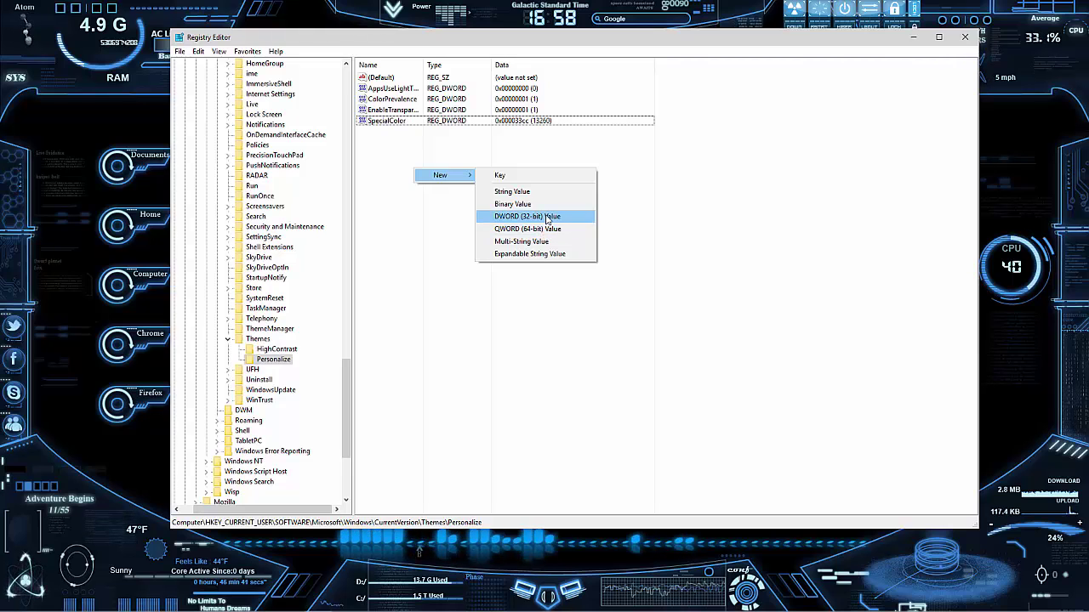
pyautogui.click(532, 154)
pyautogui.click(392, 122)
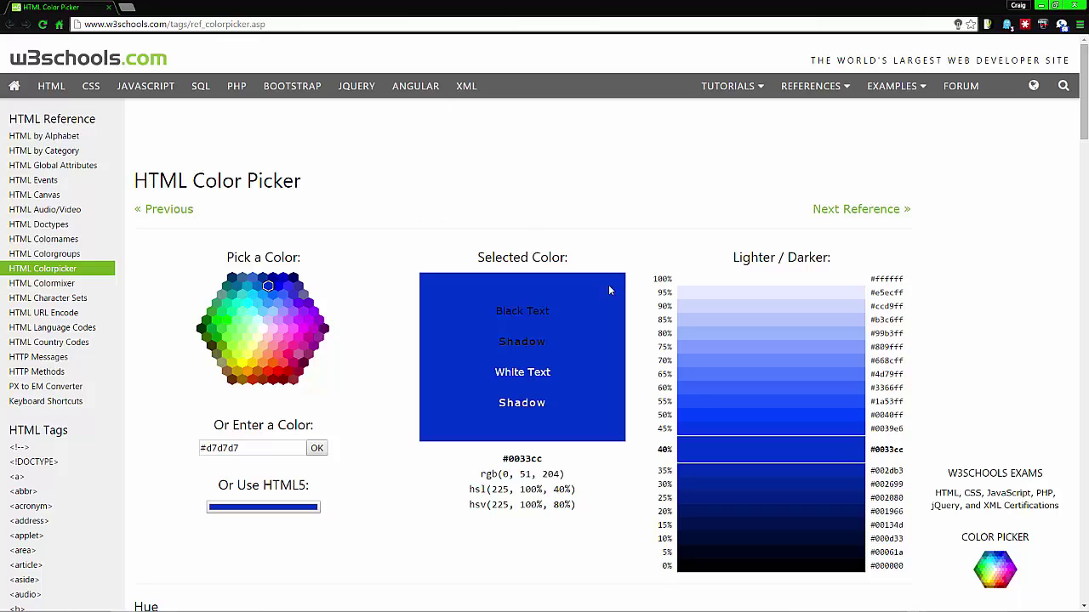
# Step: Browse the lightness, saturation and brightness tables on the w3schools HTML Color Picker page
pyautogui.scroll(-20, 456, 246)
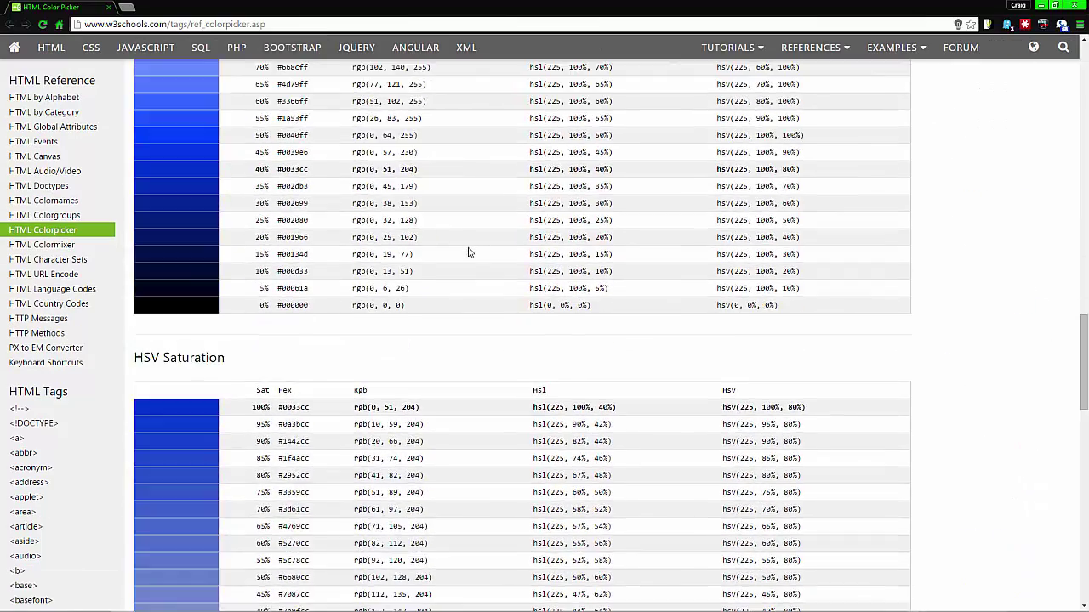
pyautogui.scroll(15, 471, 253)
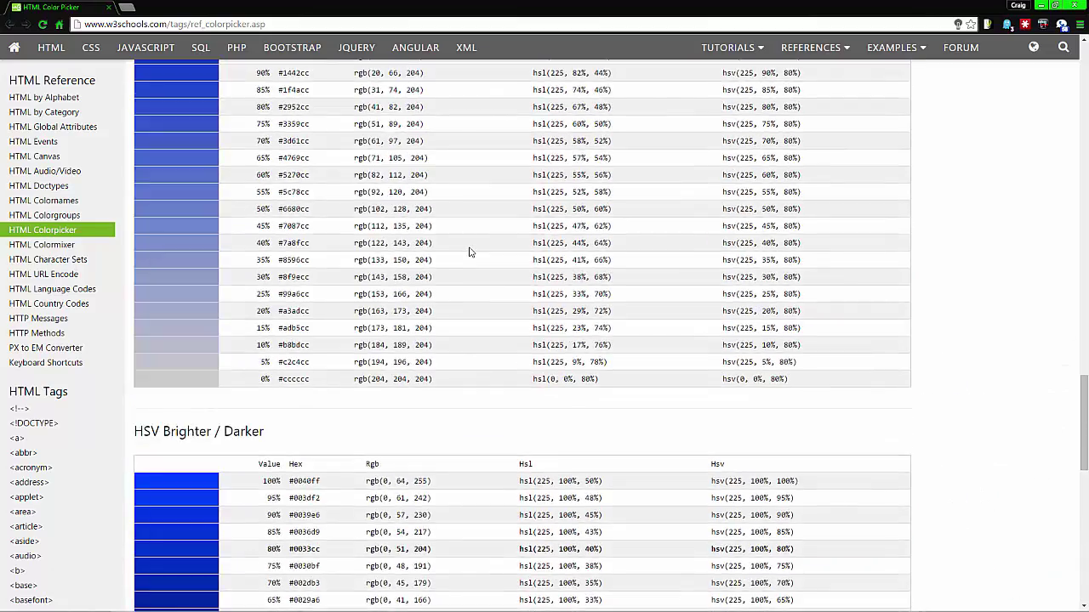
pyautogui.scroll(-15, 470, 253)
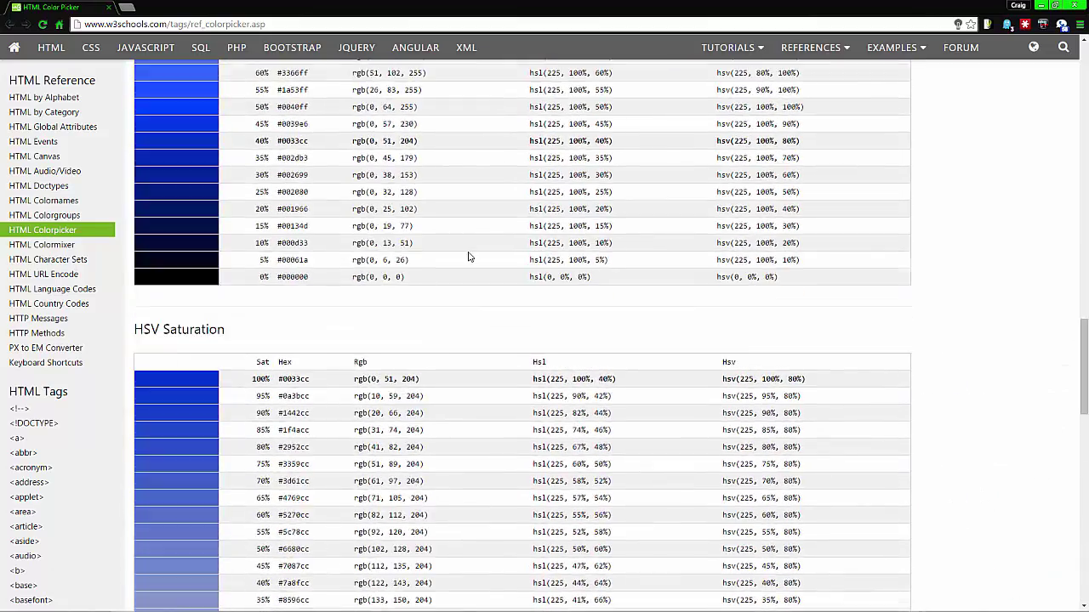
pyautogui.scroll(20, 434, 297)
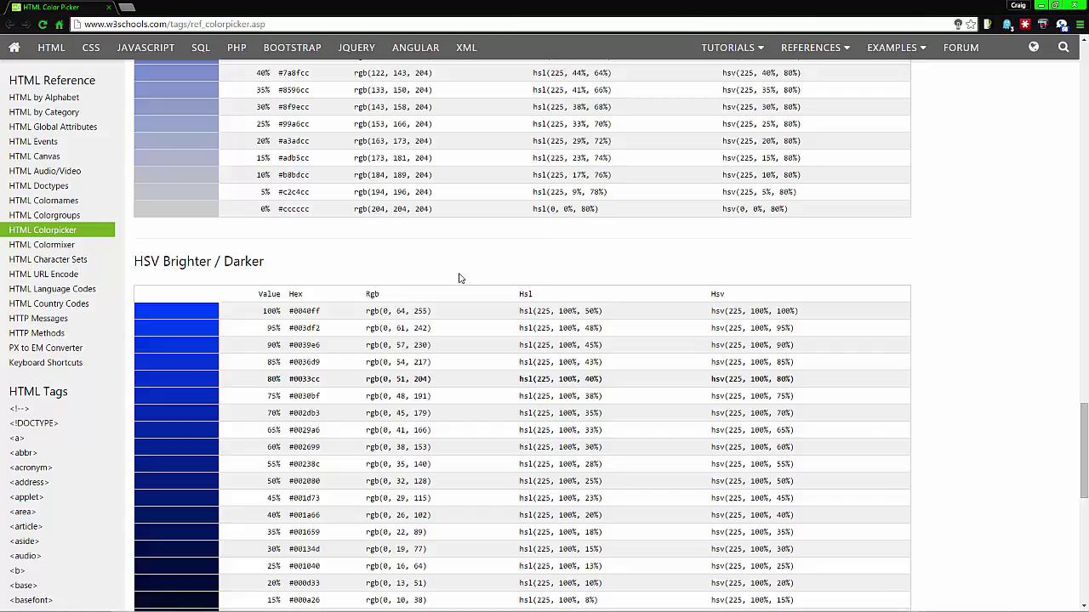
# Step: Switch from the browser to Windows 10 Color Control to view its color options, and clear the open windows off the desktop
pyautogui.scroll(1, 272, 193)
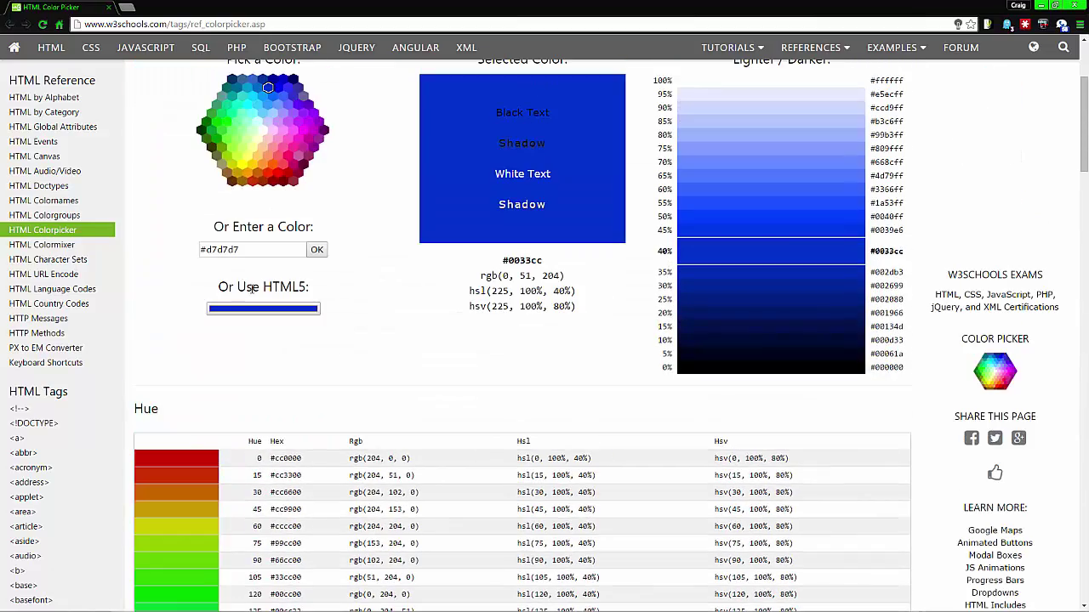
pyautogui.click(1042, 5)
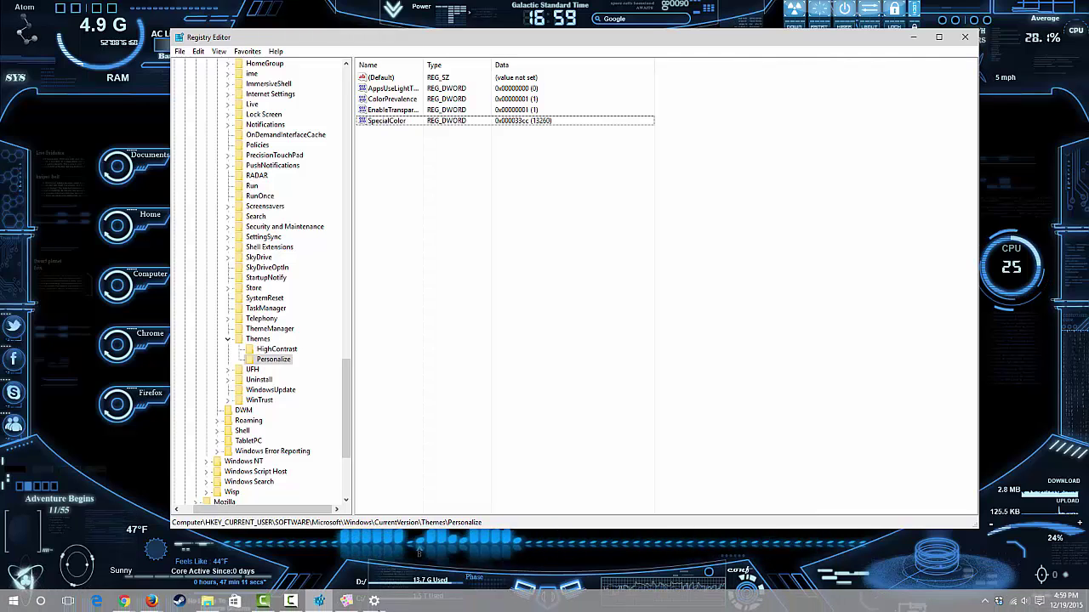
pyautogui.click(347, 601)
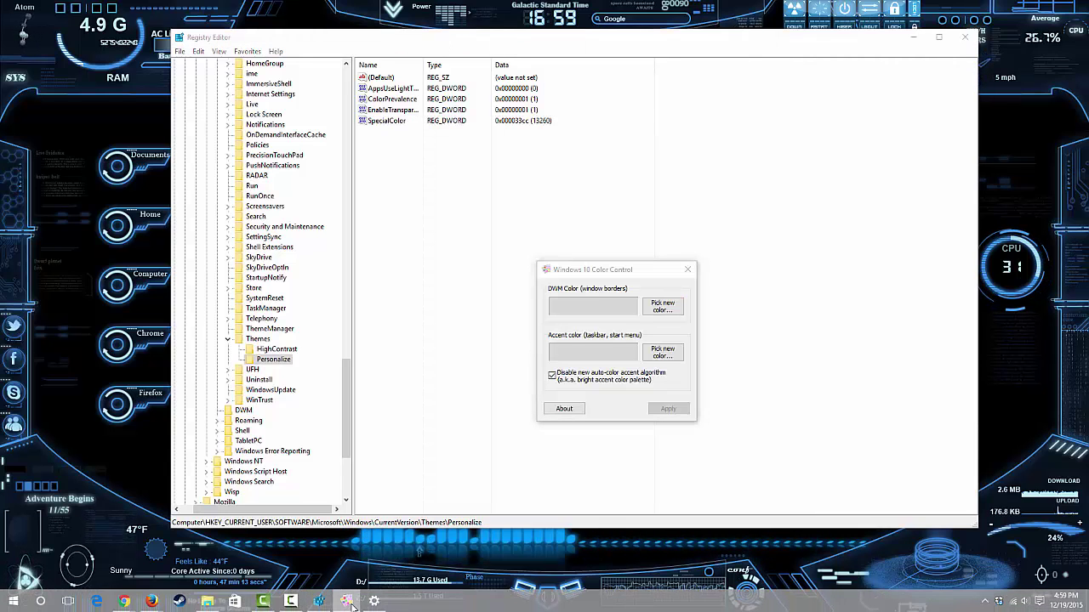
pyautogui.click(645, 330)
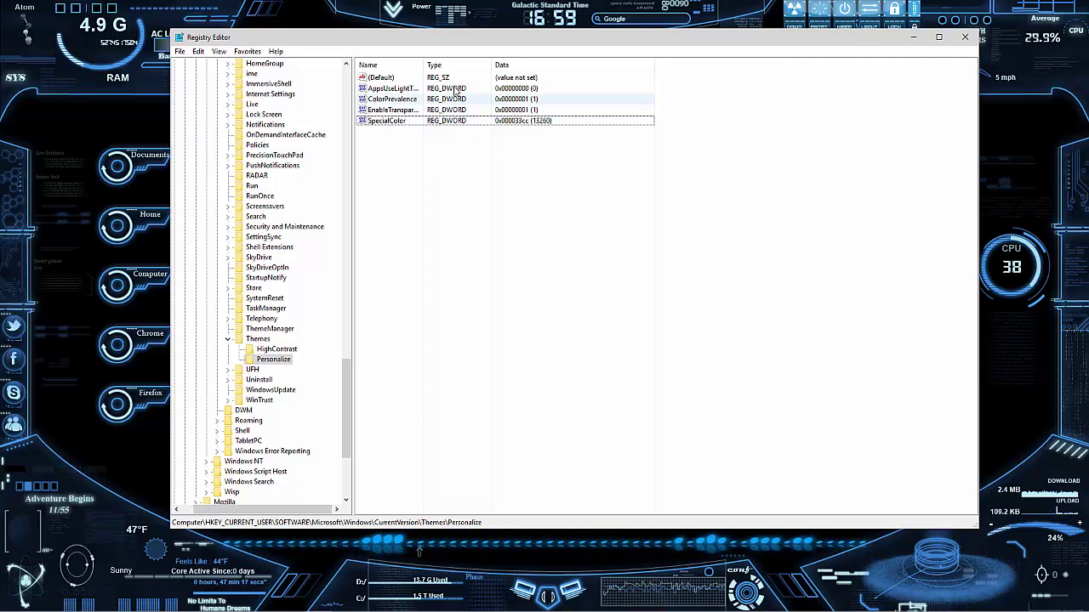
pyautogui.click(907, 40)
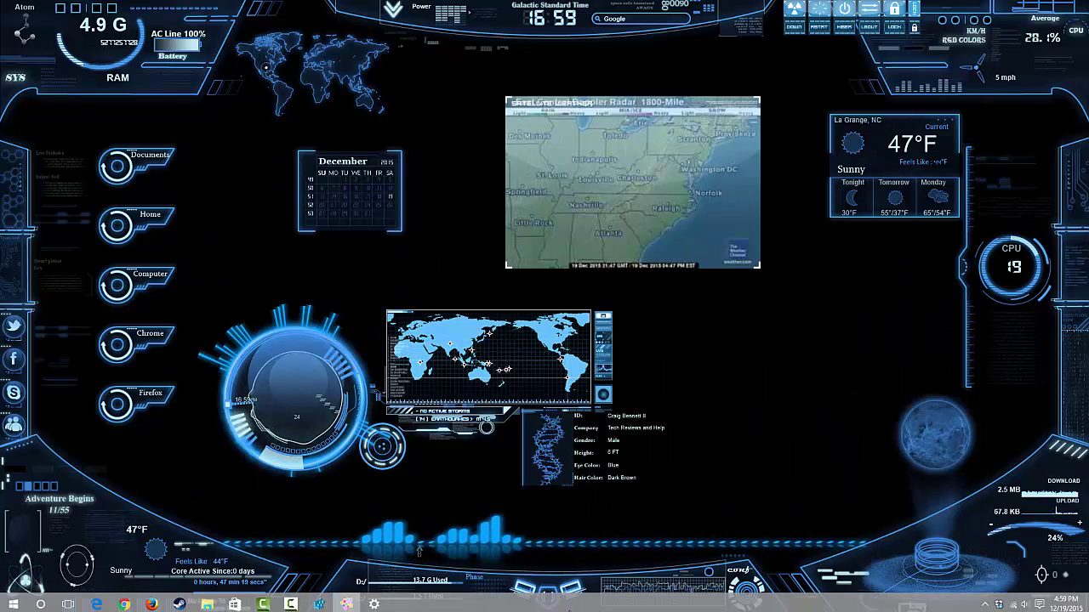
# Step: Bring Registry Editor back up, show the value data of SpecialColor without changing it, and minimize the editor
pyautogui.click(339, 603)
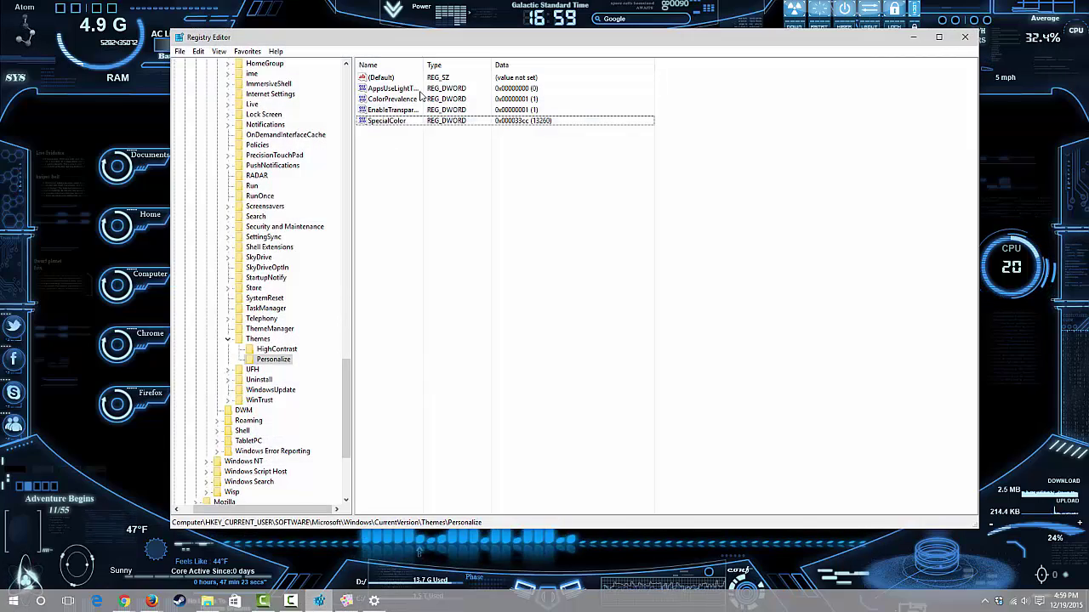
pyautogui.doubleClick(428, 124)
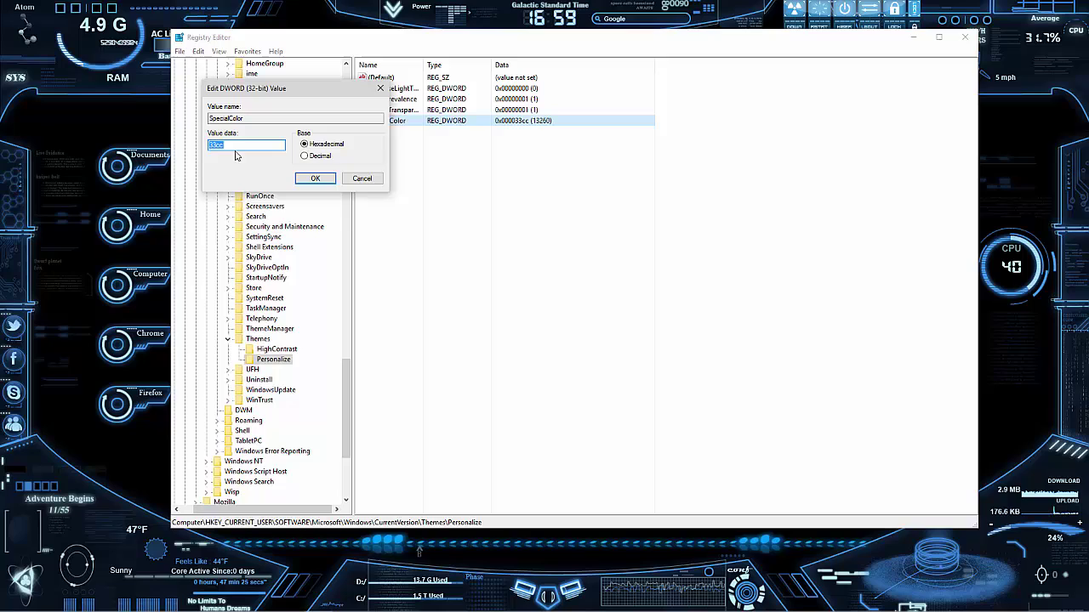
pyautogui.click(362, 180)
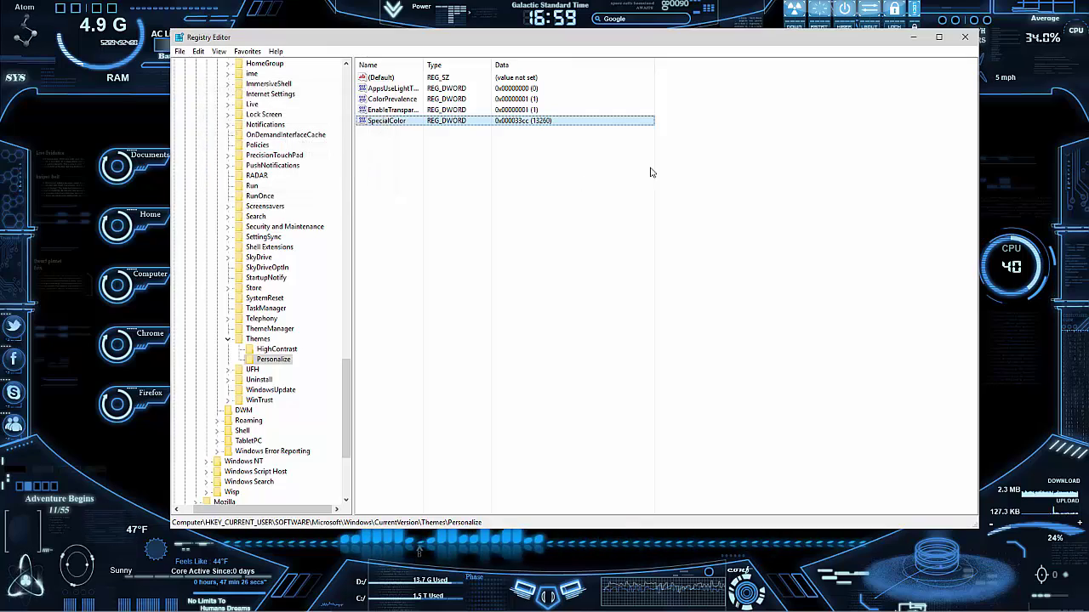
pyautogui.click(912, 36)
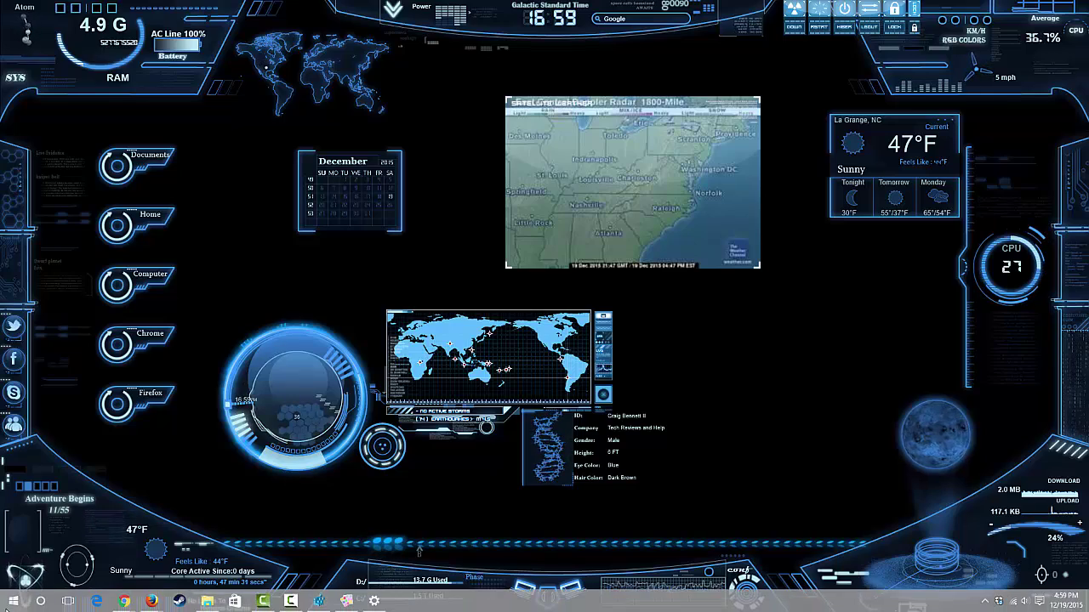
# Step: Open the Colors page of the Windows Personalization settings and show the custom accent color swatch below the standard palette
pyautogui.click(7, 602)
pyautogui.click(55, 540)
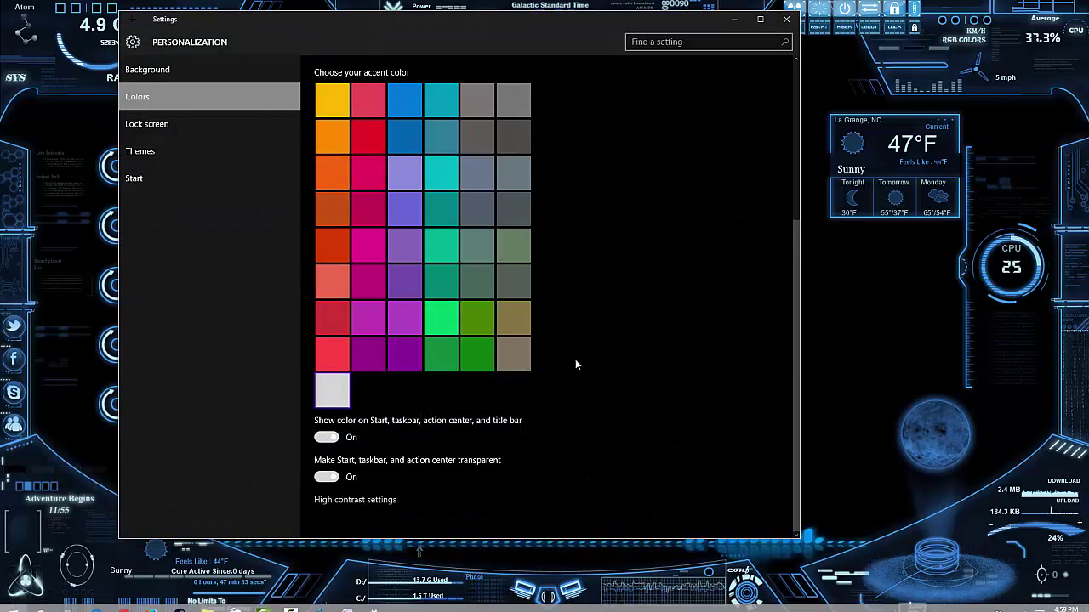
pyautogui.click(129, 42)
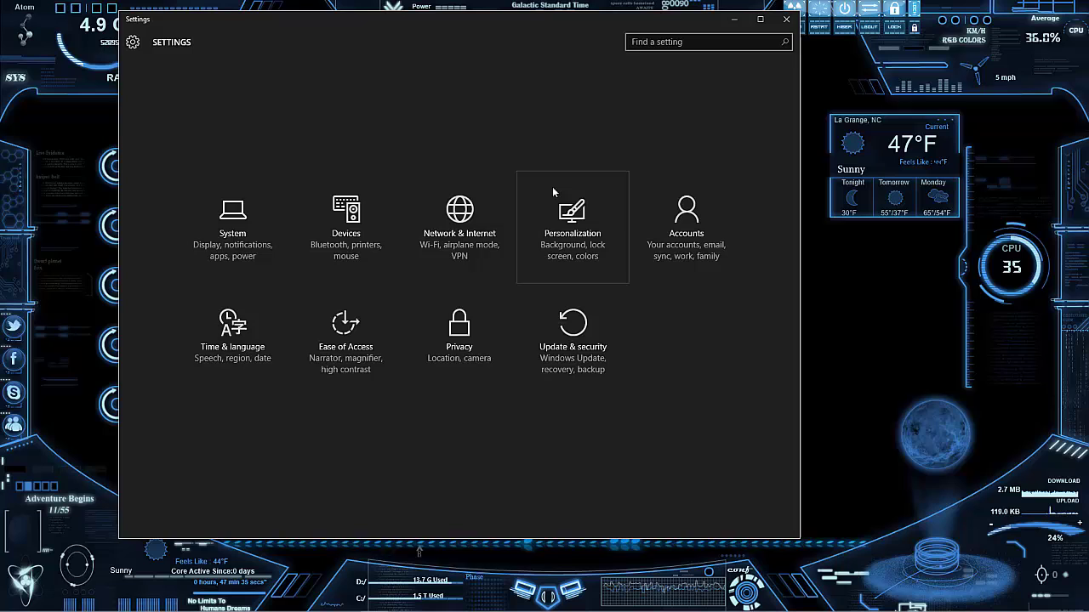
pyautogui.click(558, 226)
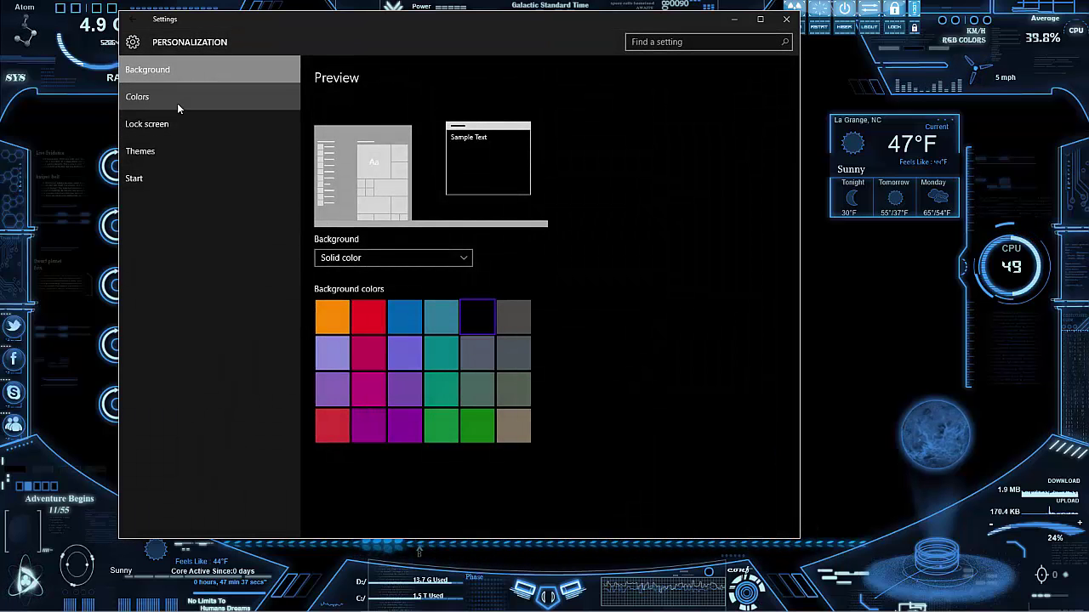
pyautogui.click(177, 103)
pyautogui.scroll(-4, 415, 407)
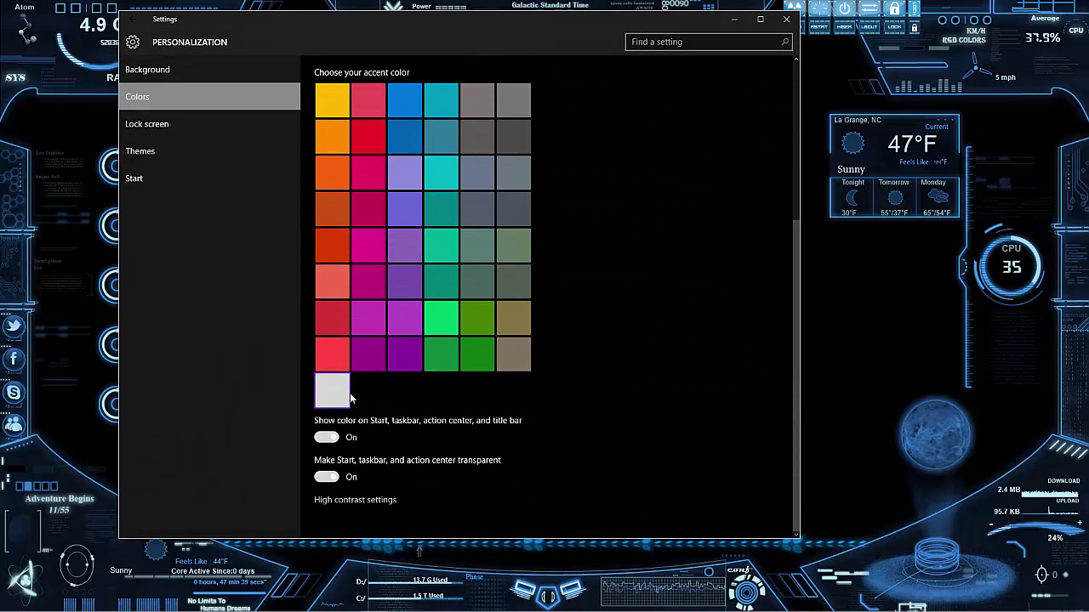
# Step: Turn on automatic accent color picking from the background, and turn it back off
pyautogui.scroll(4, 380, 386)
pyautogui.click(326, 294)
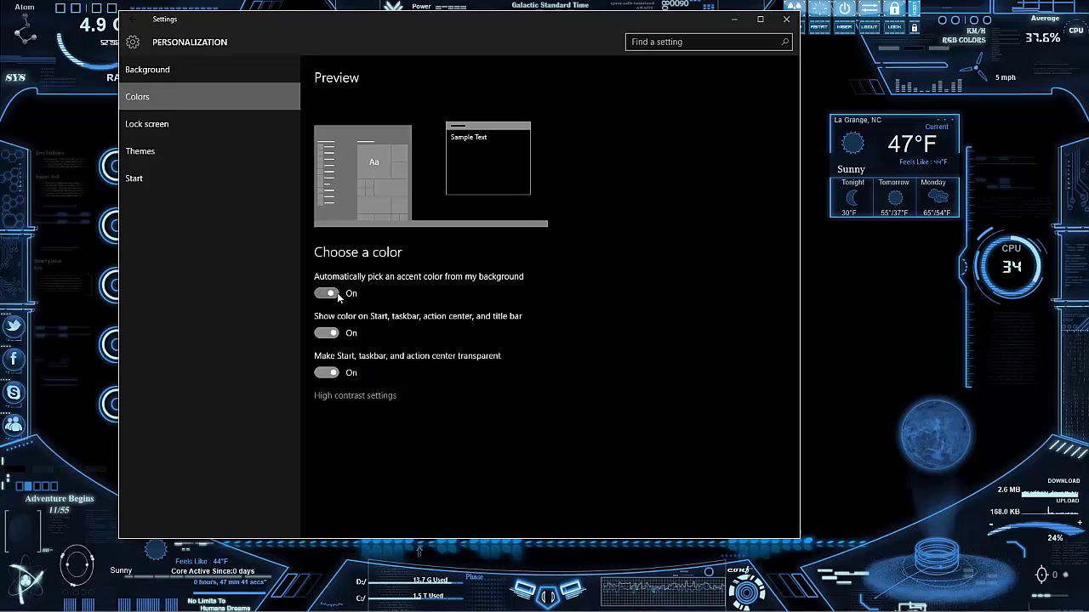
pyautogui.click(335, 294)
pyautogui.scroll(-4, 376, 344)
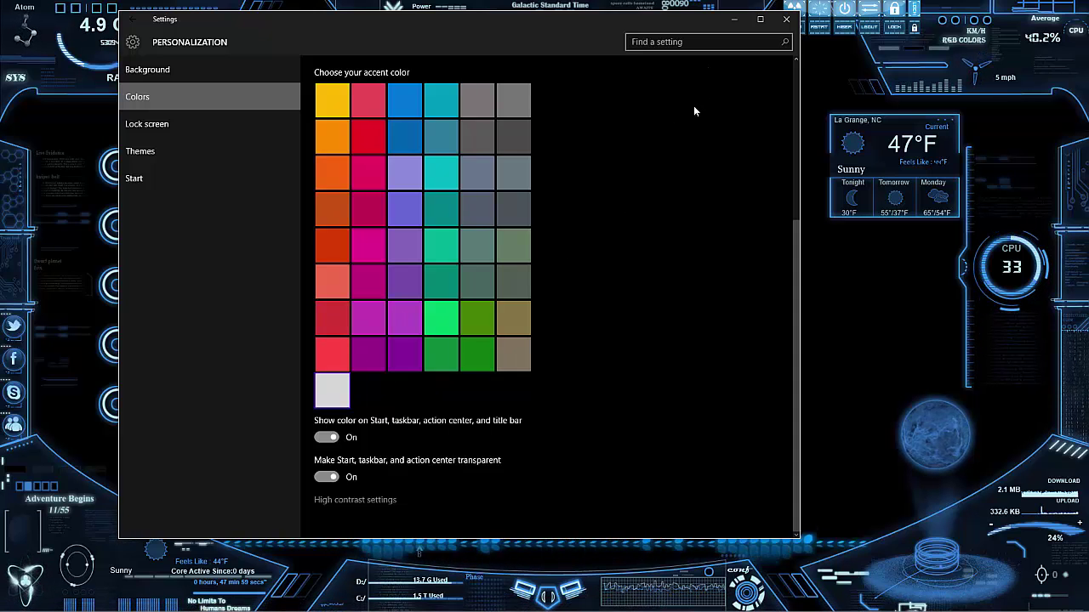
# Step: Dismiss the Settings window, bring its Colors page back up to view the accent colors, and minimize it
pyautogui.click(786, 19)
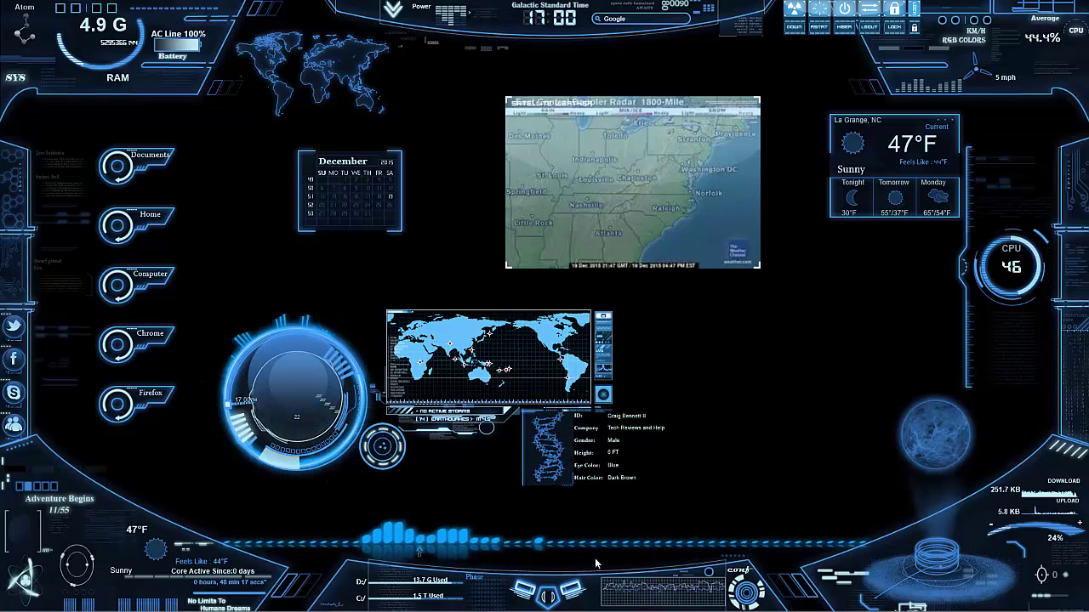
pyautogui.moveTo(367, 606)
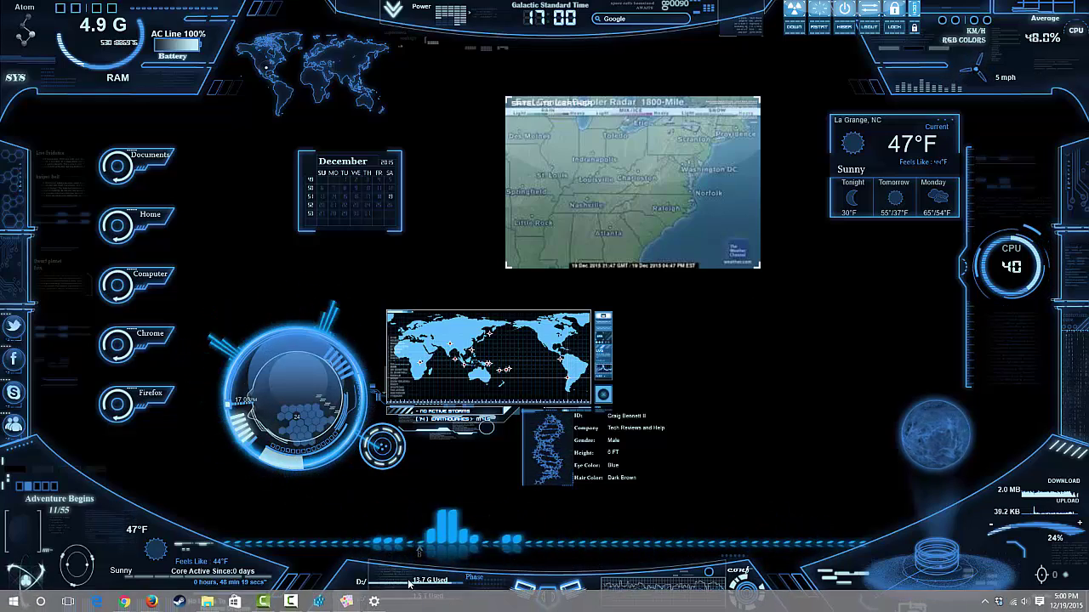
pyautogui.click(374, 606)
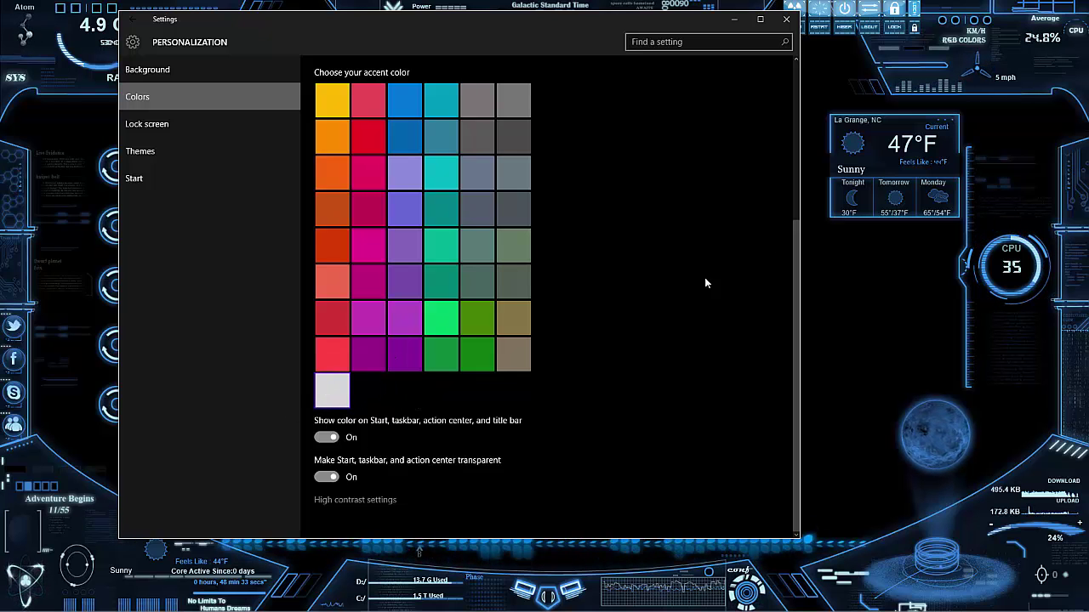
pyautogui.click(738, 21)
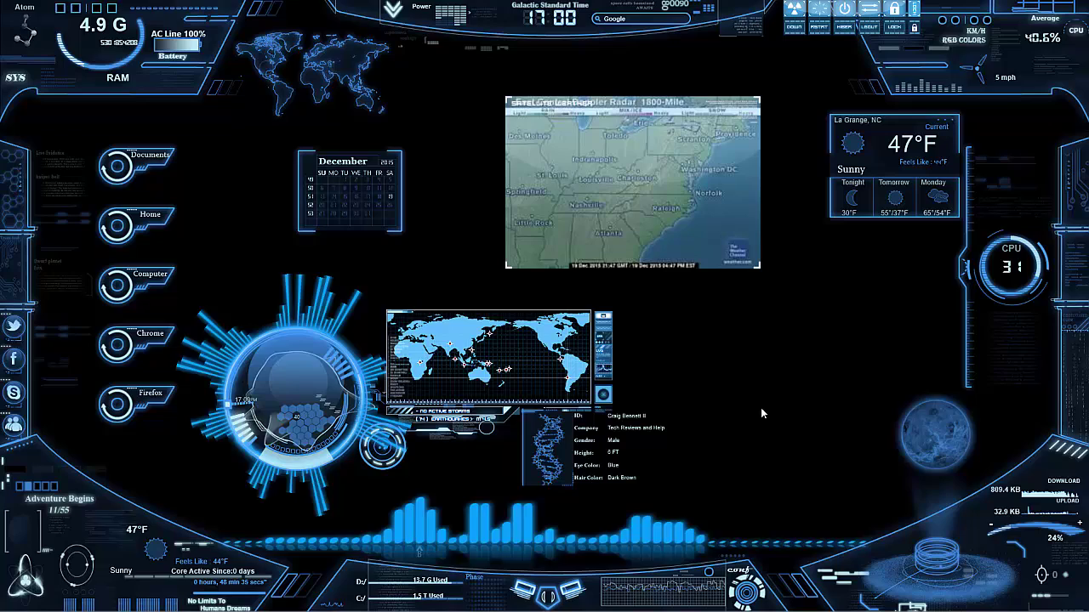